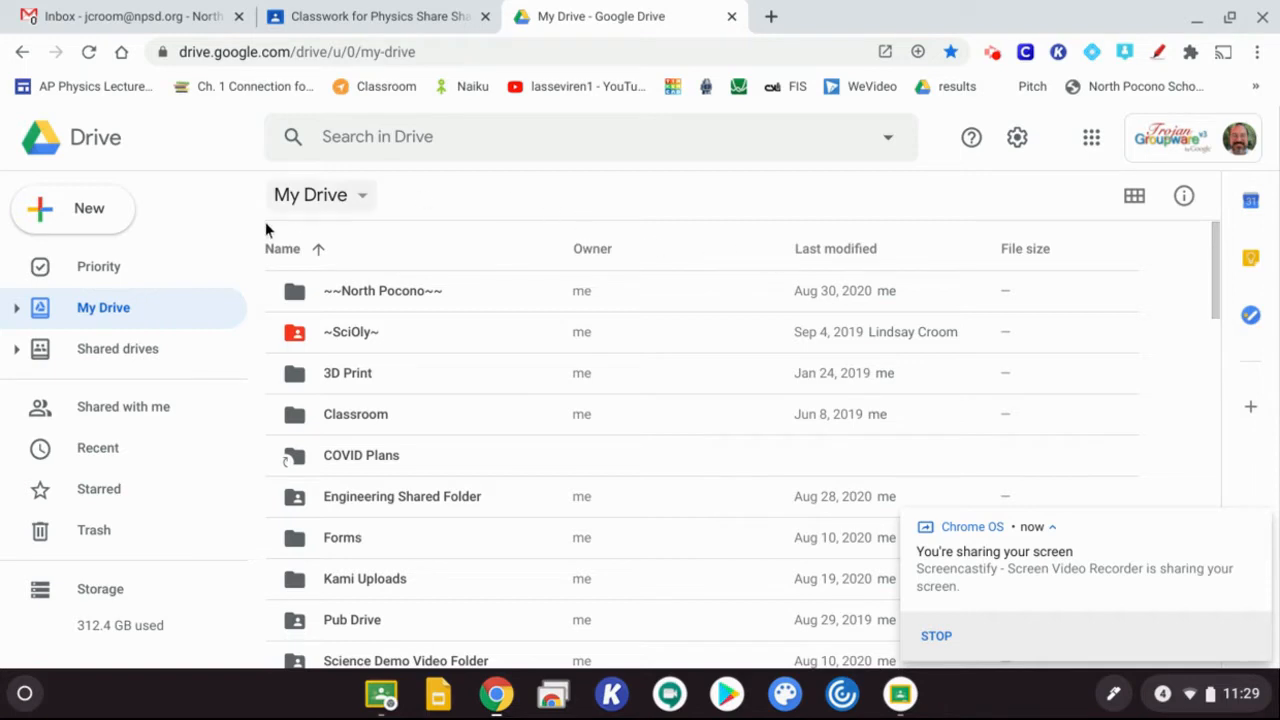
- Create a new blank Google Forms form from Drive and dismiss the screen-sharing notification
{"action": "left_click", "coordinate": [64, 214]}
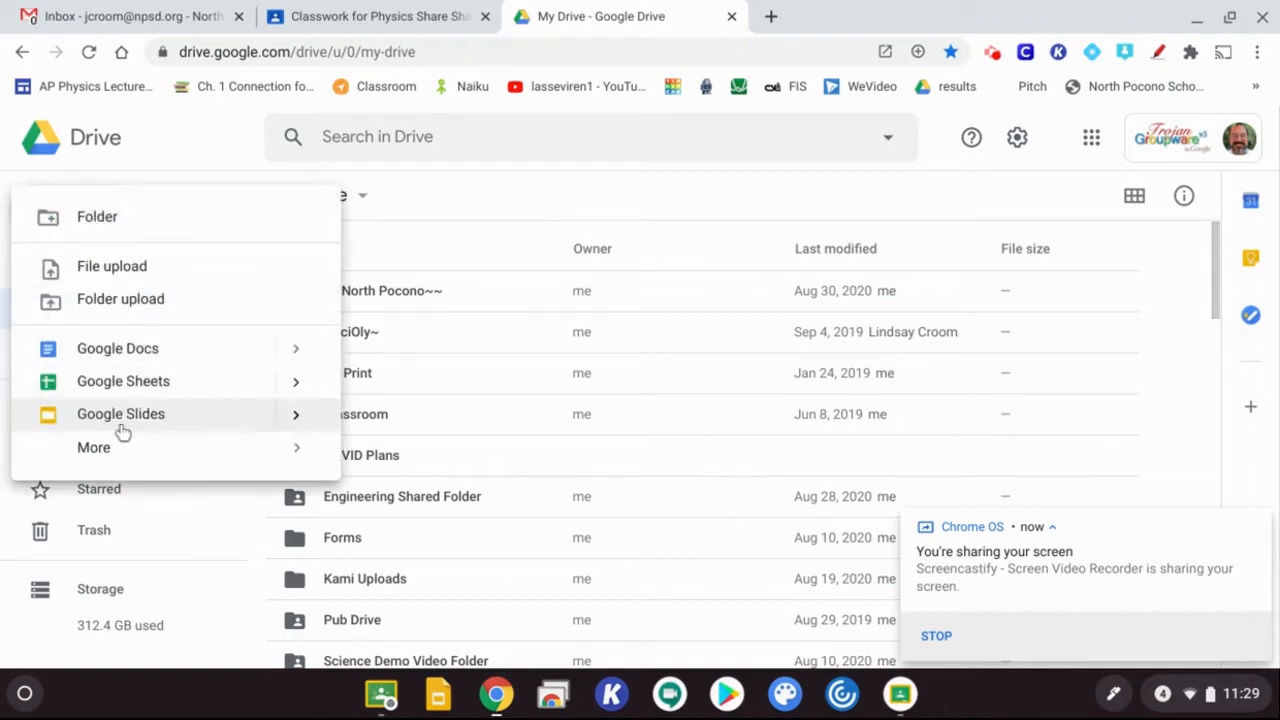
{"action": "mouse_move", "coordinate": [118, 457]}
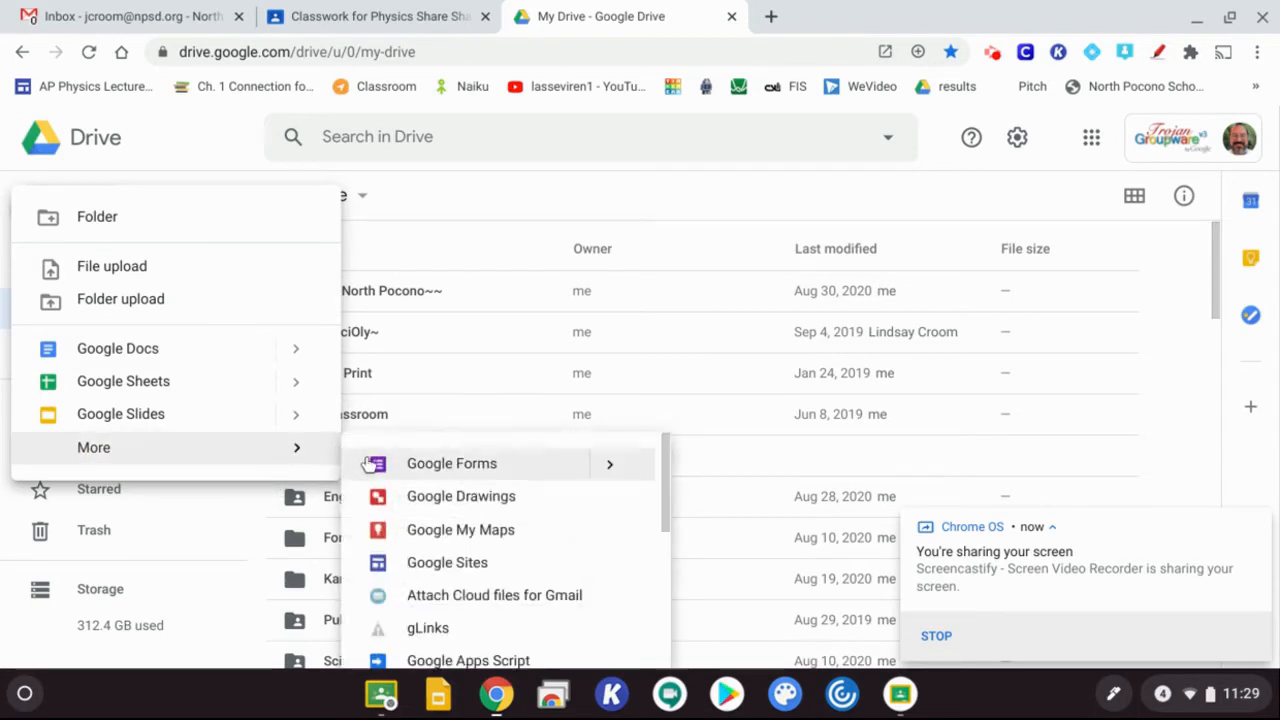
{"action": "left_click", "coordinate": [364, 463]}
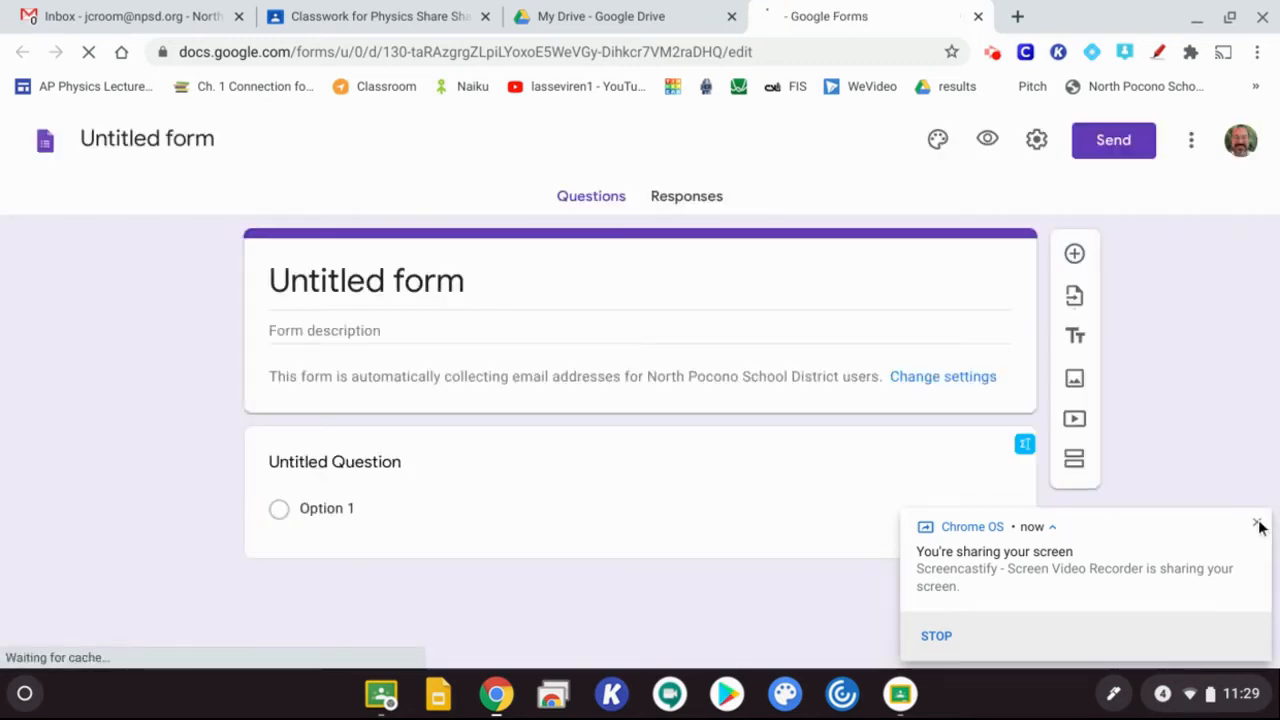
{"action": "left_click", "coordinate": [1257, 523]}
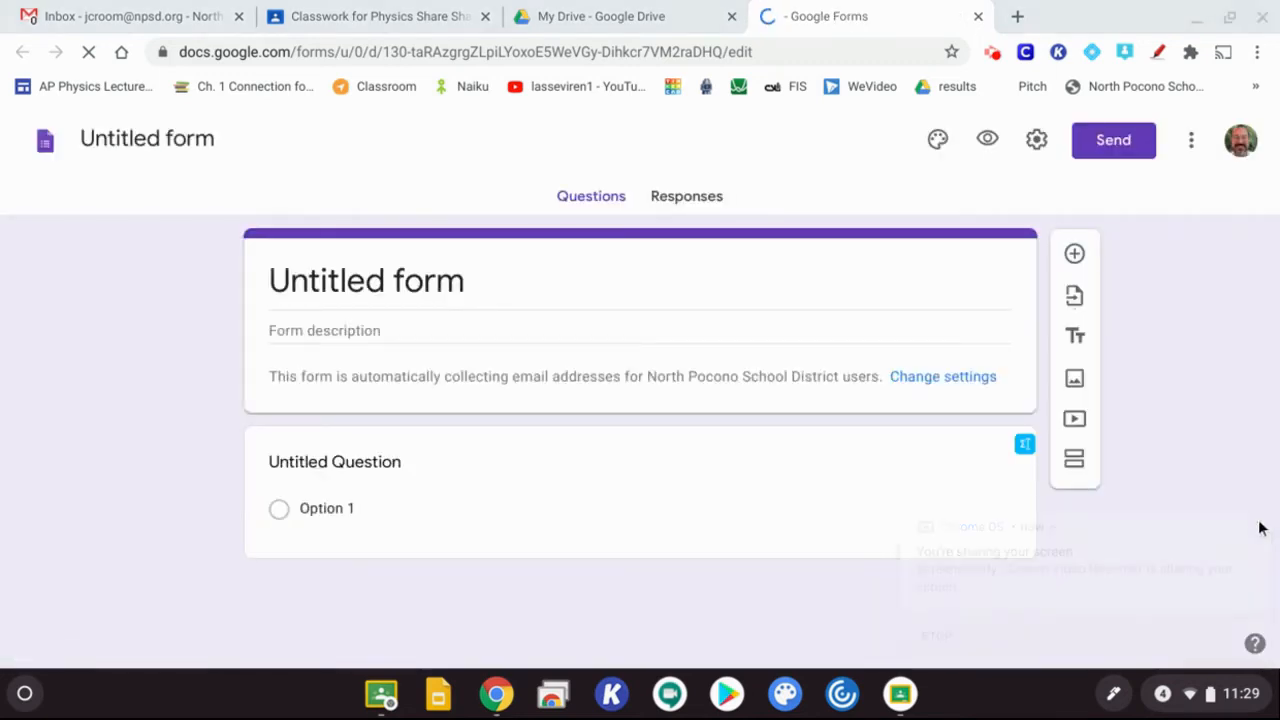
- Name the form "Sample Test", use the same title in its header, and enter the description "This is a math test"
{"action": "left_click", "coordinate": [175, 141]}
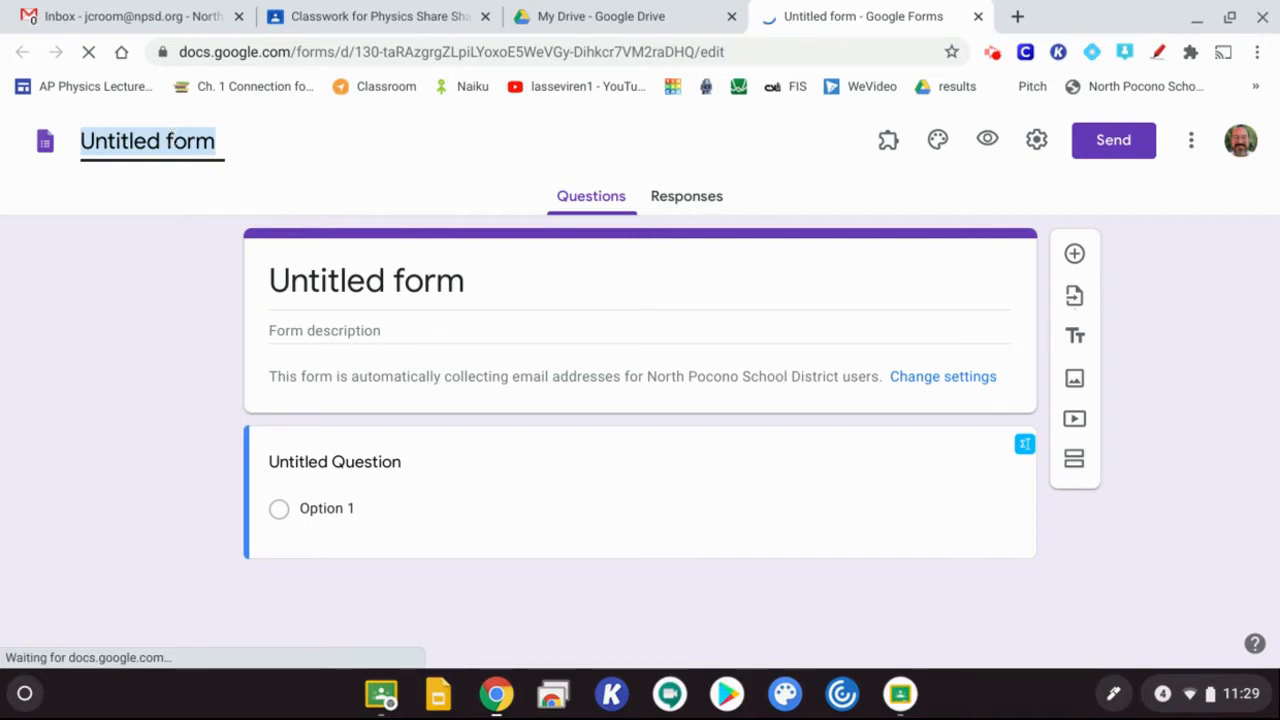
{"action": "type", "text": "Sam"}
{"action": "key", "text": "Return"}
{"action": "left_click", "coordinate": [128, 141]}
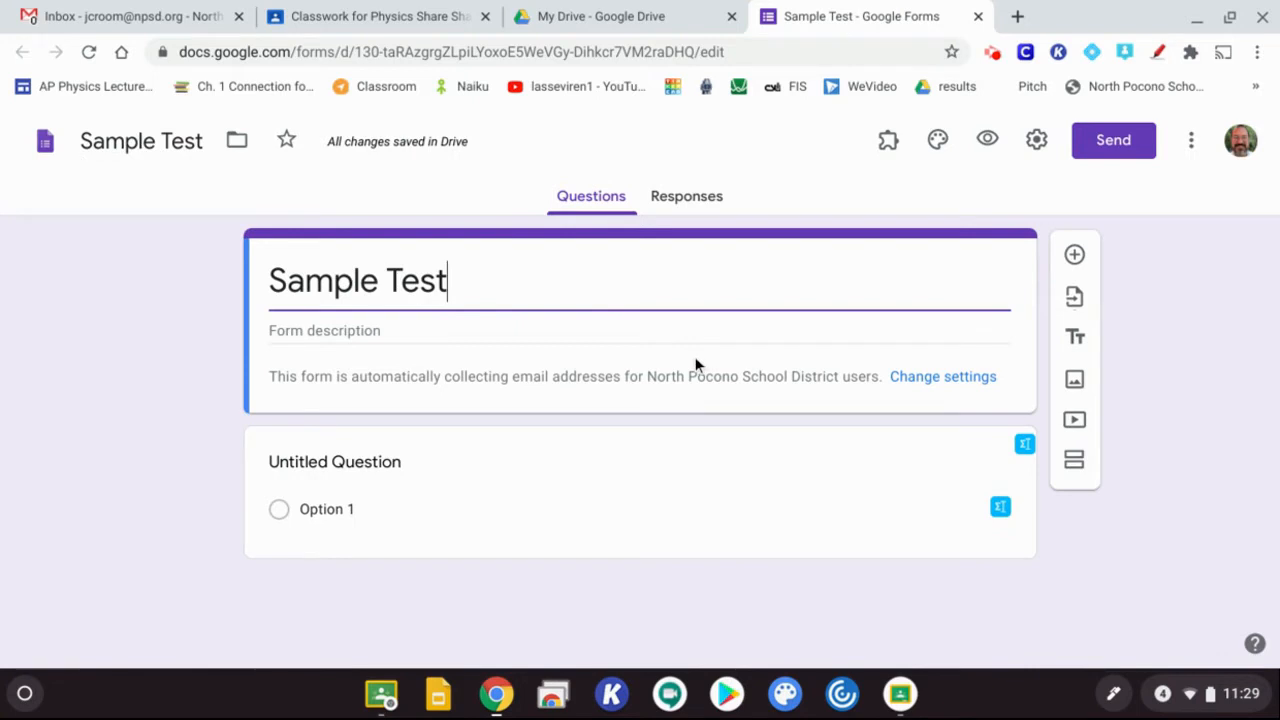
{"action": "left_click", "coordinate": [562, 331]}
{"action": "type", "text": "This is a math test"}
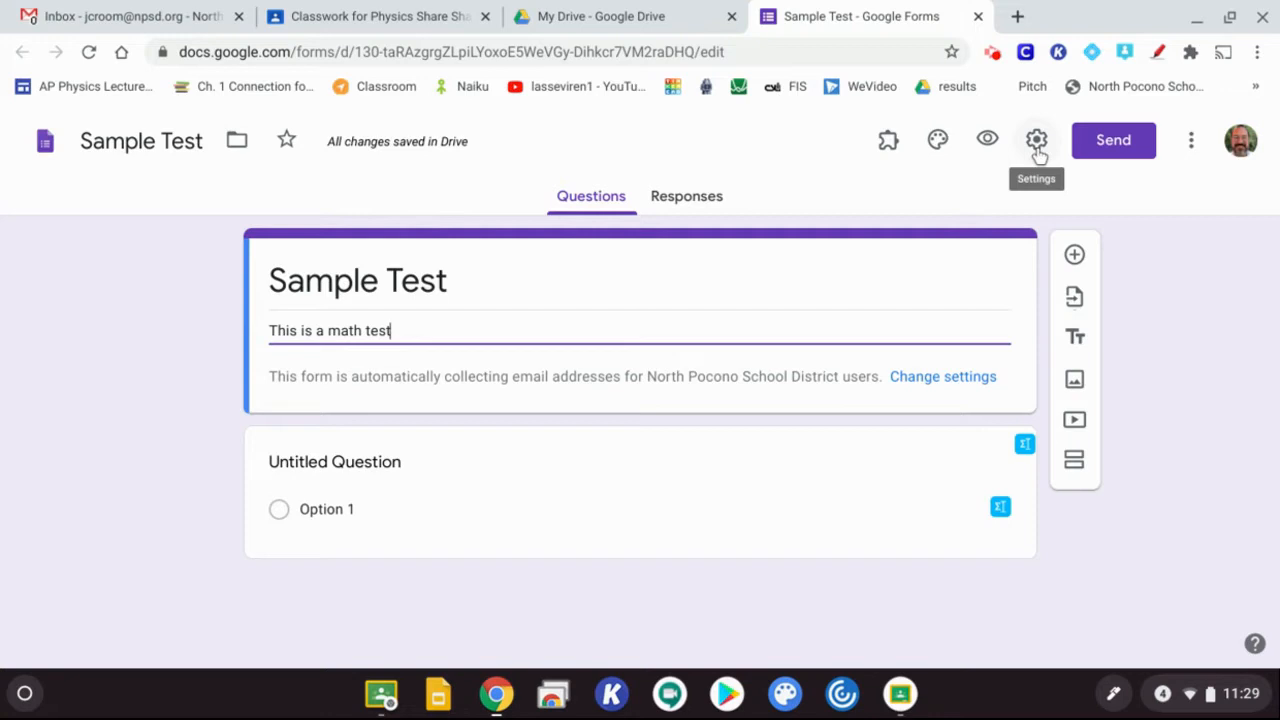
- Make the form a quiz in its settings and release grades later, after manual review
{"action": "left_click", "coordinate": [1037, 145]}
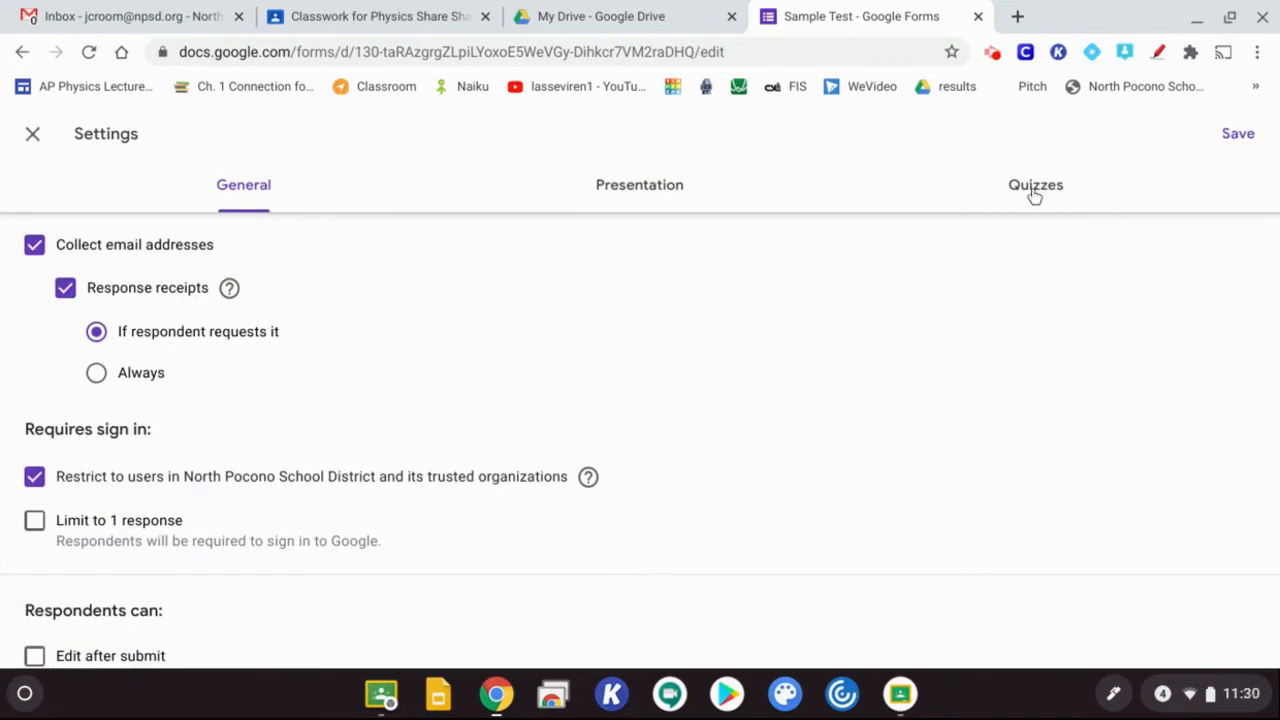
{"action": "left_click", "coordinate": [1034, 192]}
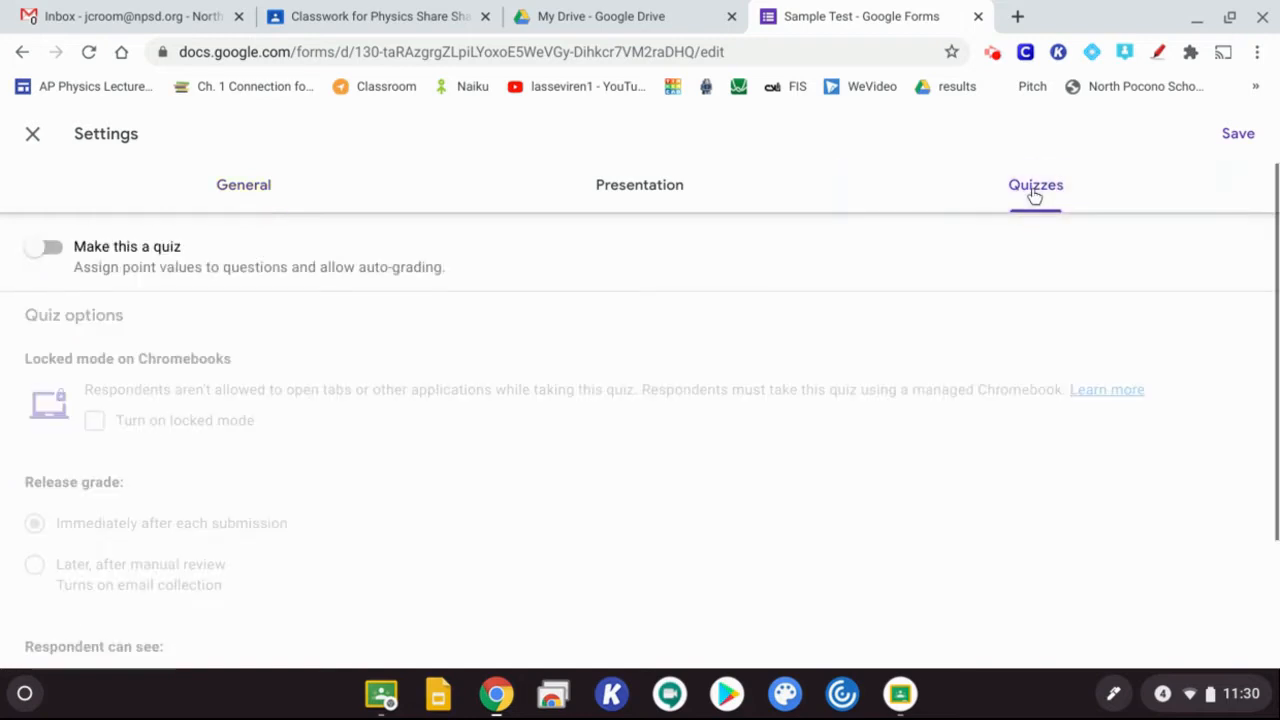
{"action": "left_click", "coordinate": [47, 249]}
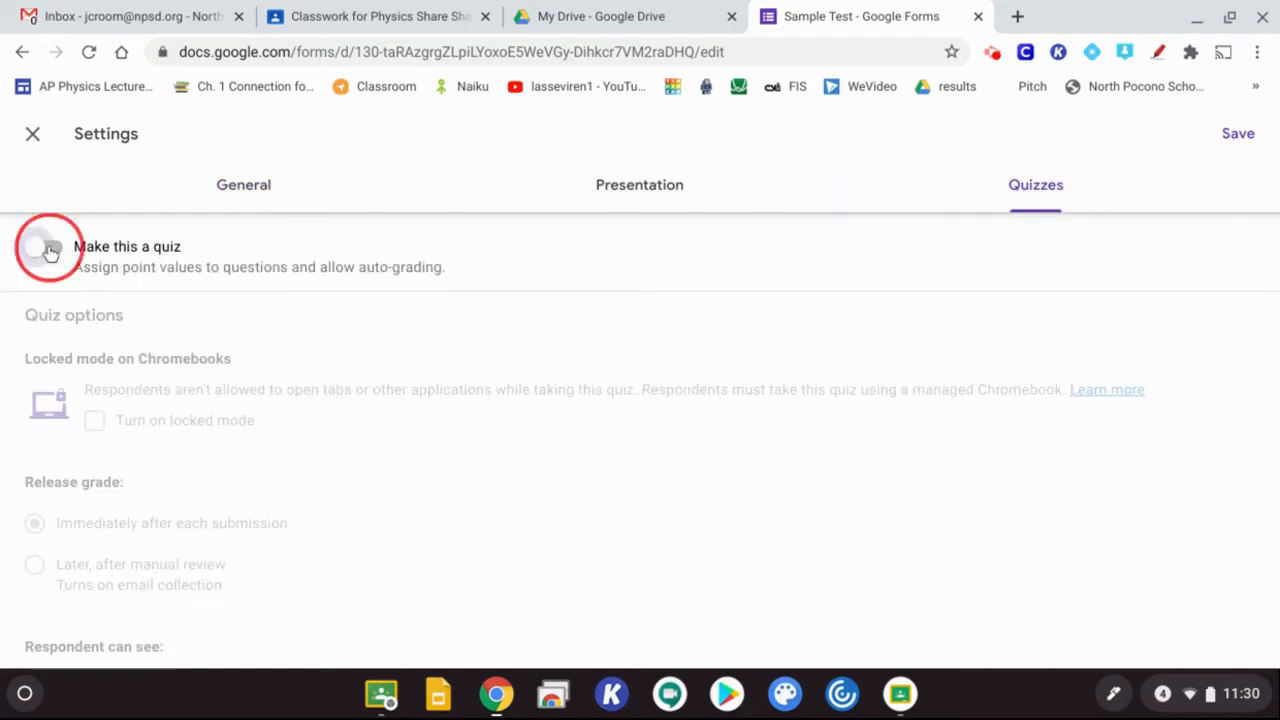
{"action": "scroll", "coordinate": [323, 346], "scroll_direction": "down", "scroll_amount": 2}
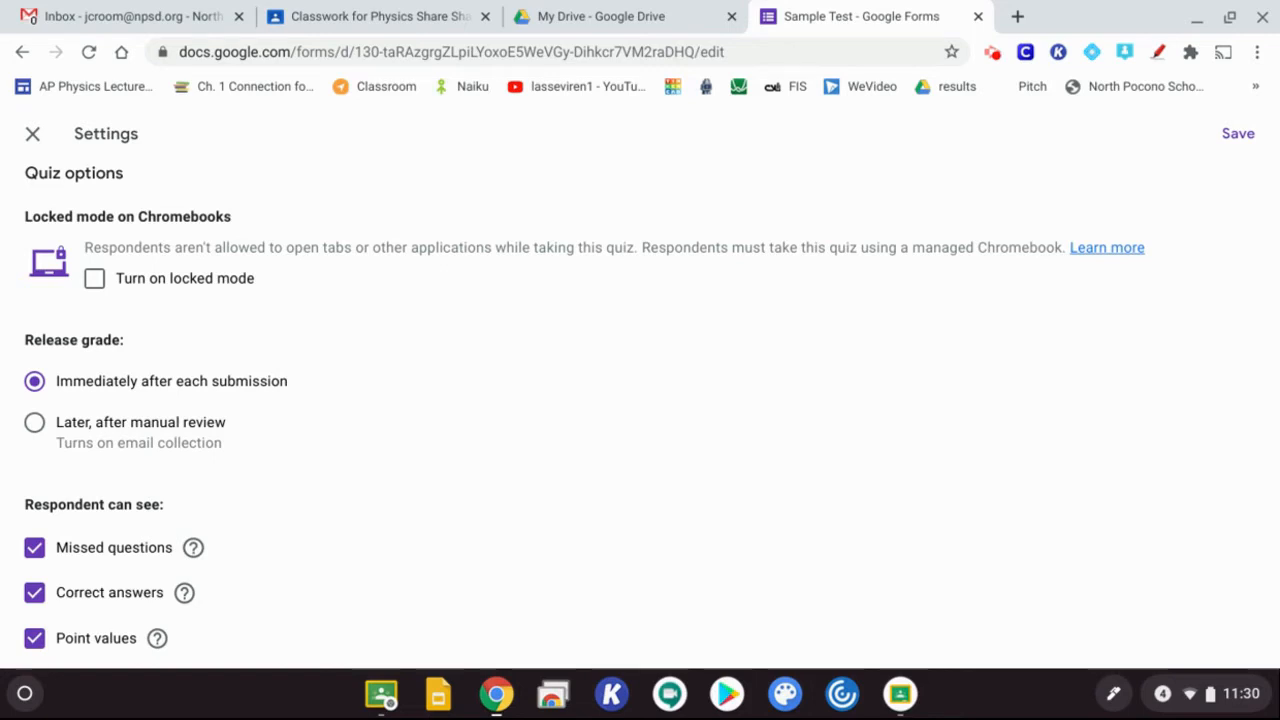
{"action": "left_click", "coordinate": [36, 426]}
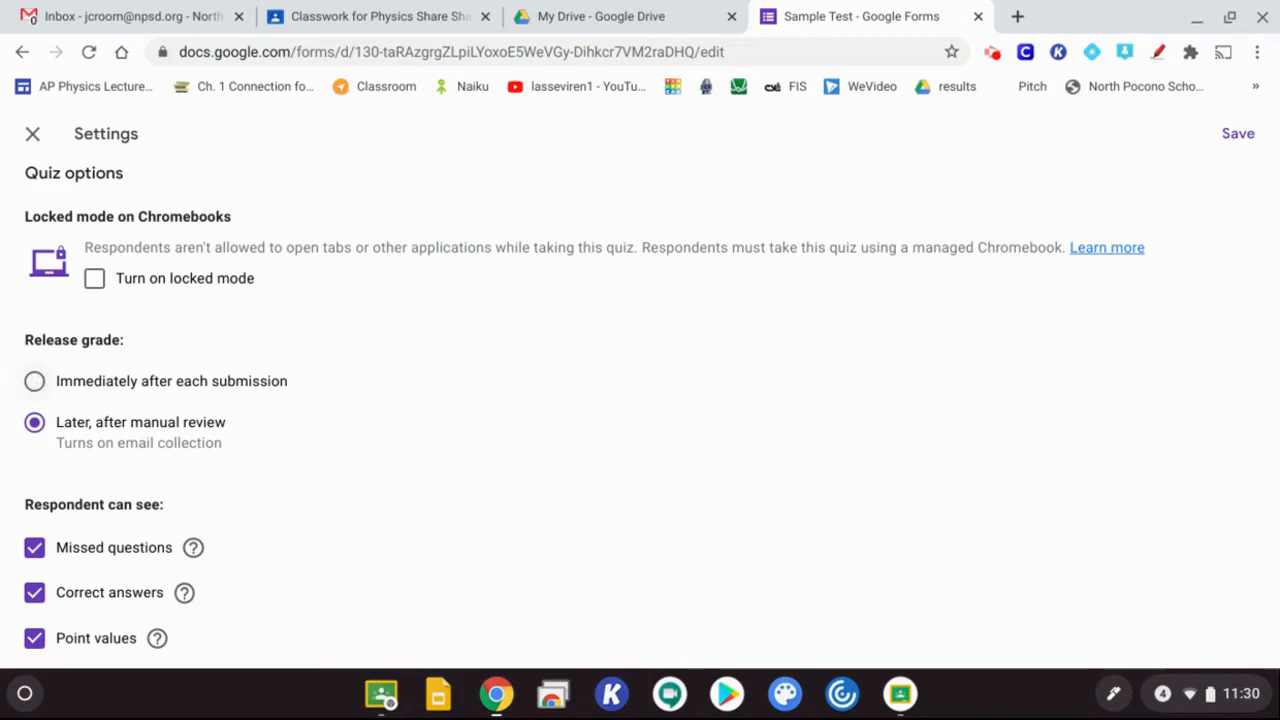
{"action": "left_click", "coordinate": [35, 383]}
{"action": "left_click", "coordinate": [34, 424]}
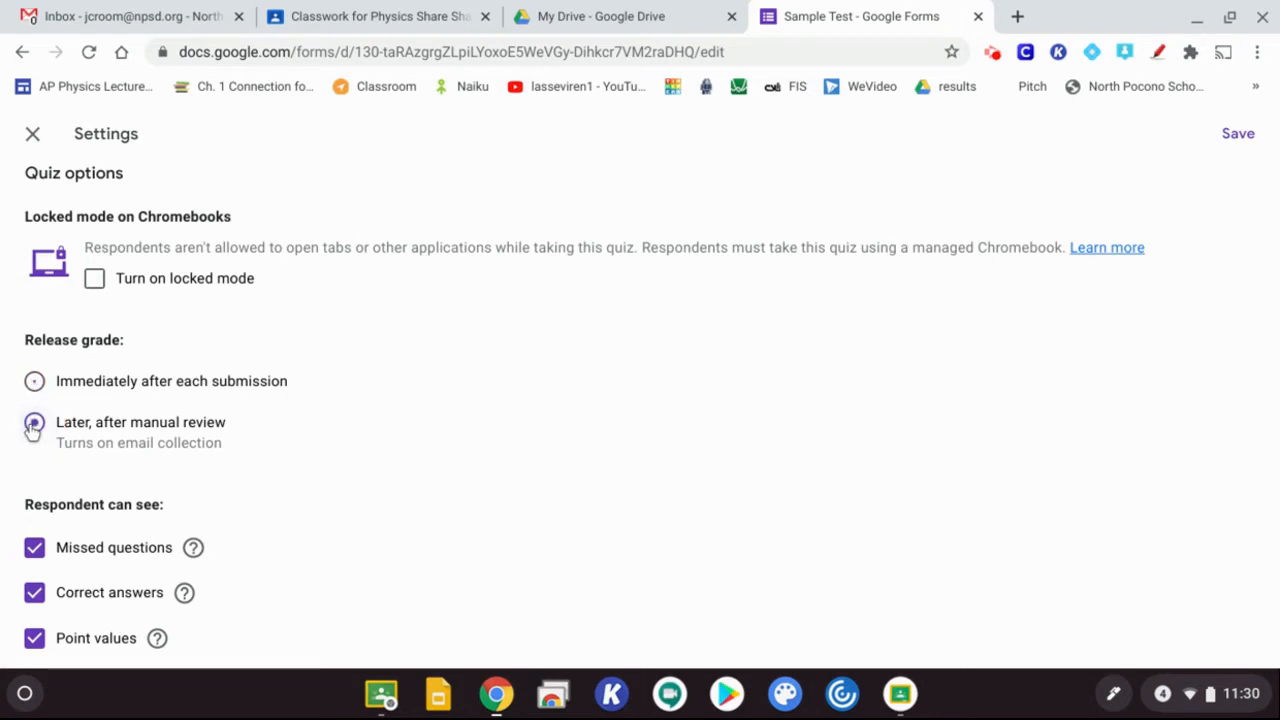
{"action": "scroll", "coordinate": [345, 524], "scroll_direction": "down", "scroll_amount": 1}
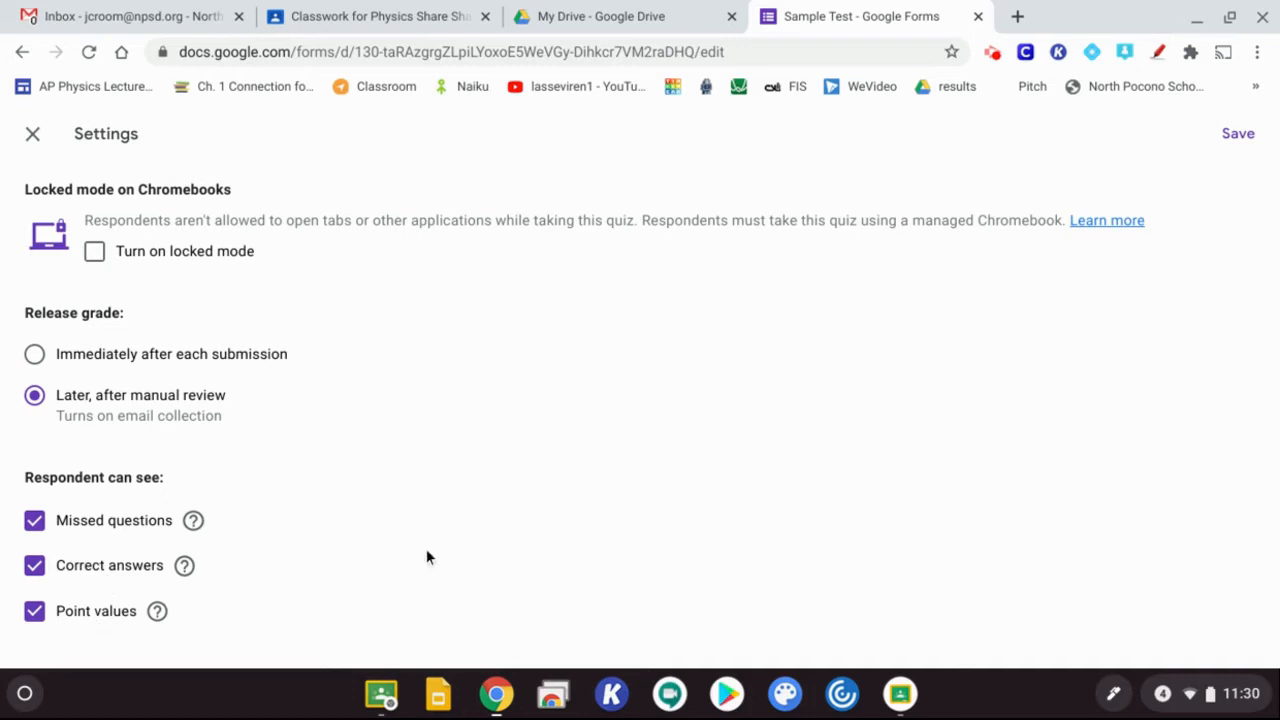
{"action": "scroll", "coordinate": [848, 425], "scroll_direction": "up", "scroll_amount": 3}
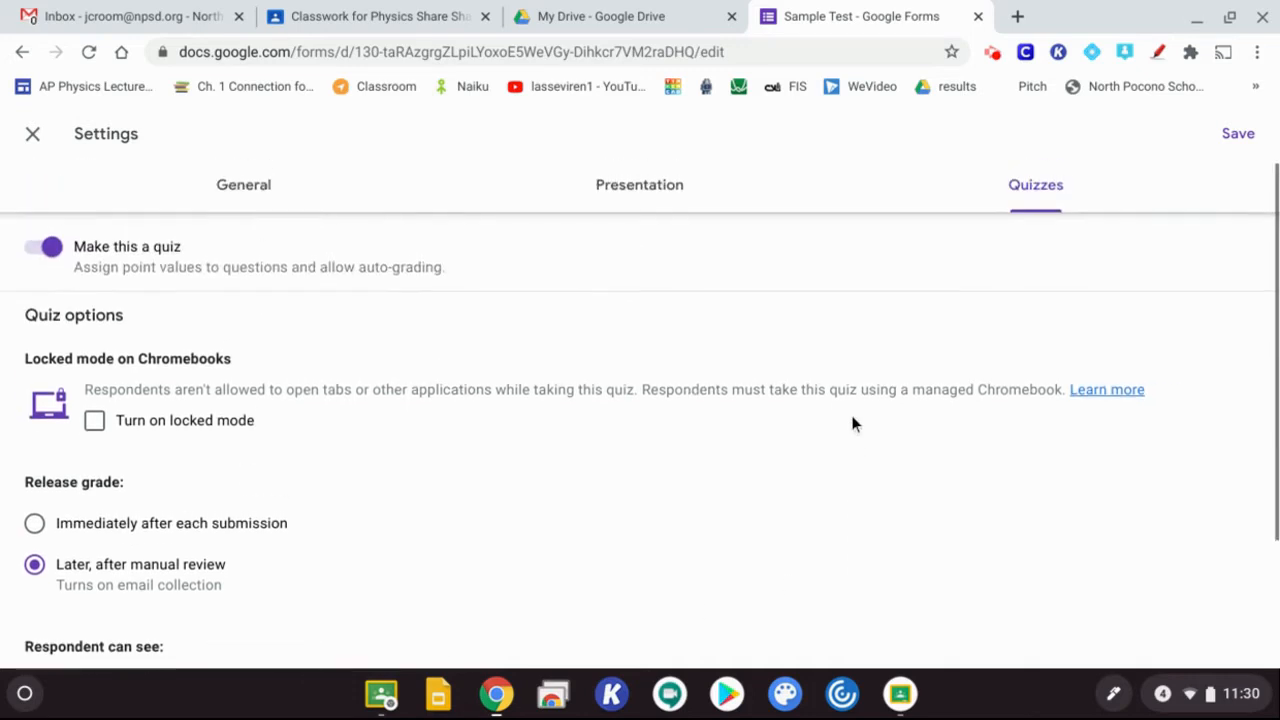
- Enable shuffled question order in the presentation settings and save the form settings
{"action": "left_click", "coordinate": [648, 191]}
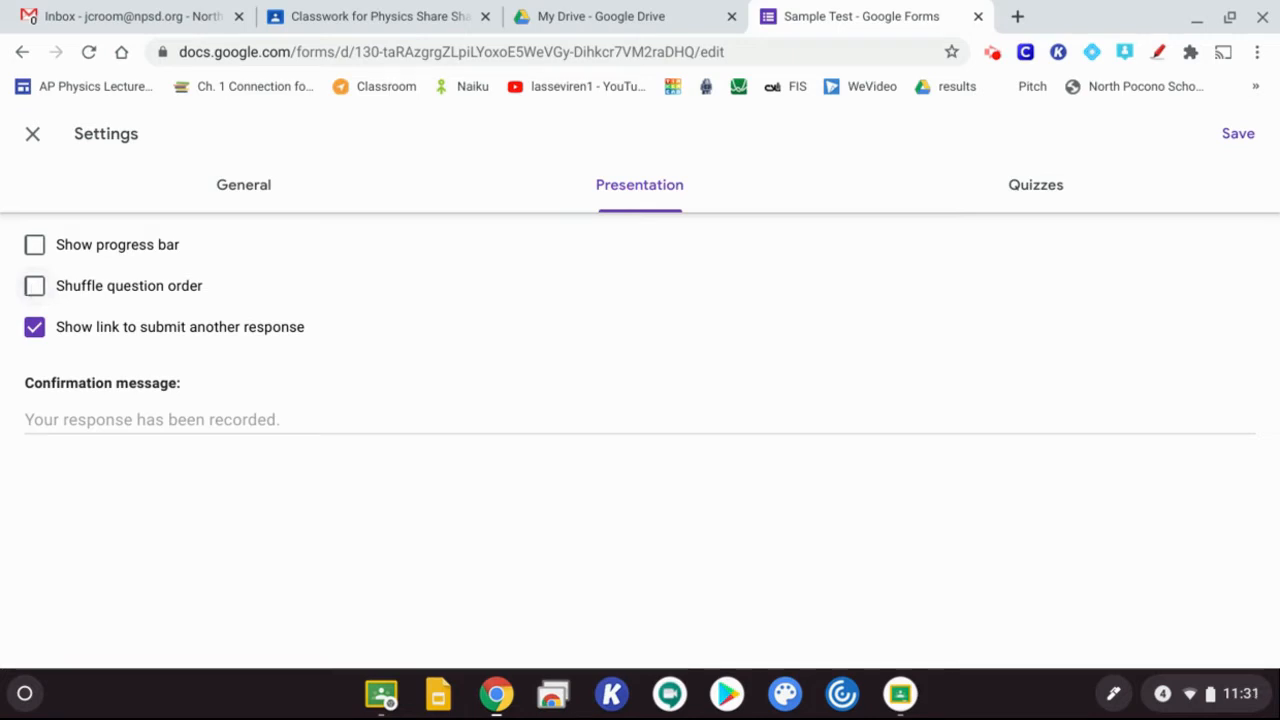
{"action": "left_click", "coordinate": [34, 285]}
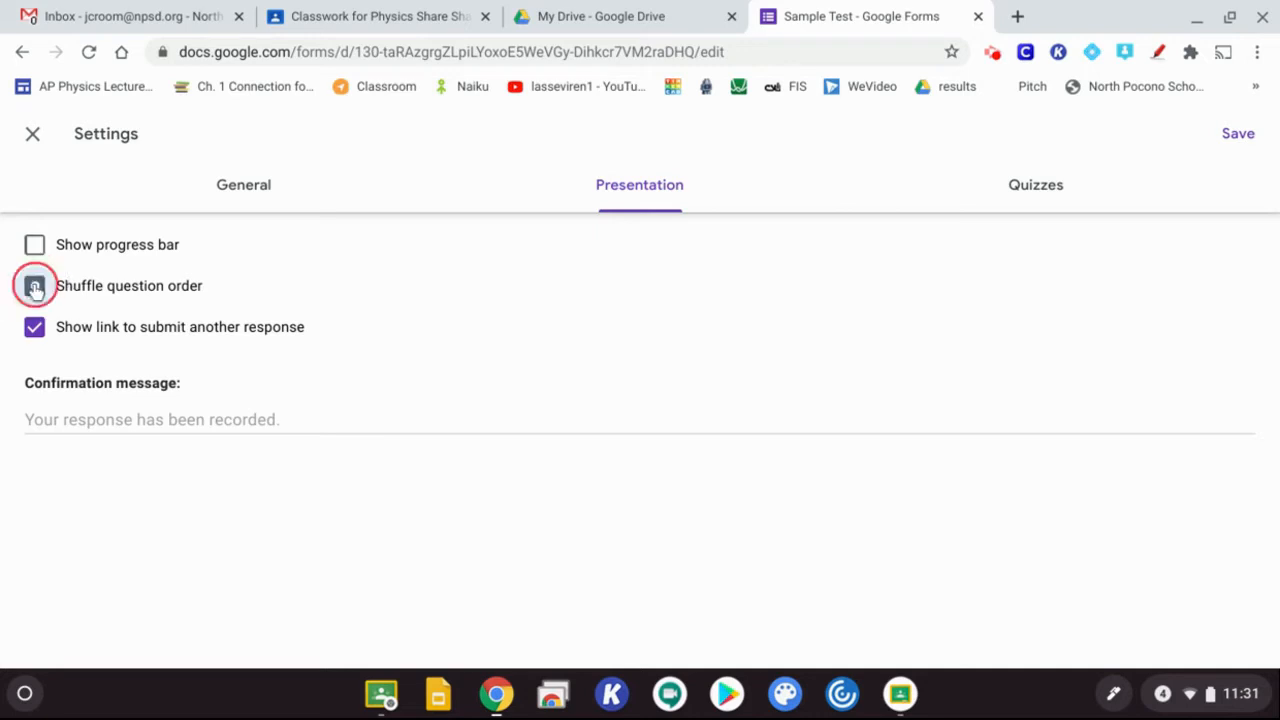
{"action": "left_click", "coordinate": [1241, 145]}
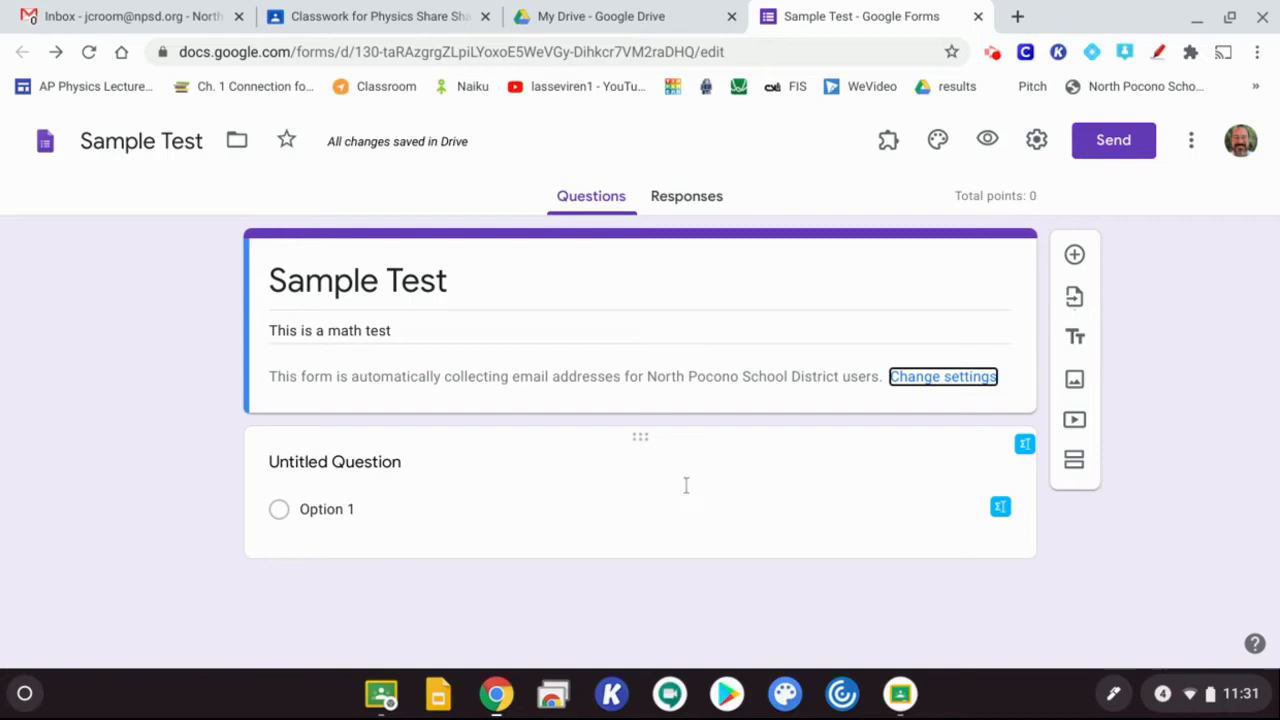
- Set the type of the untitled first question to Multiple choice
{"action": "left_click", "coordinate": [370, 462]}
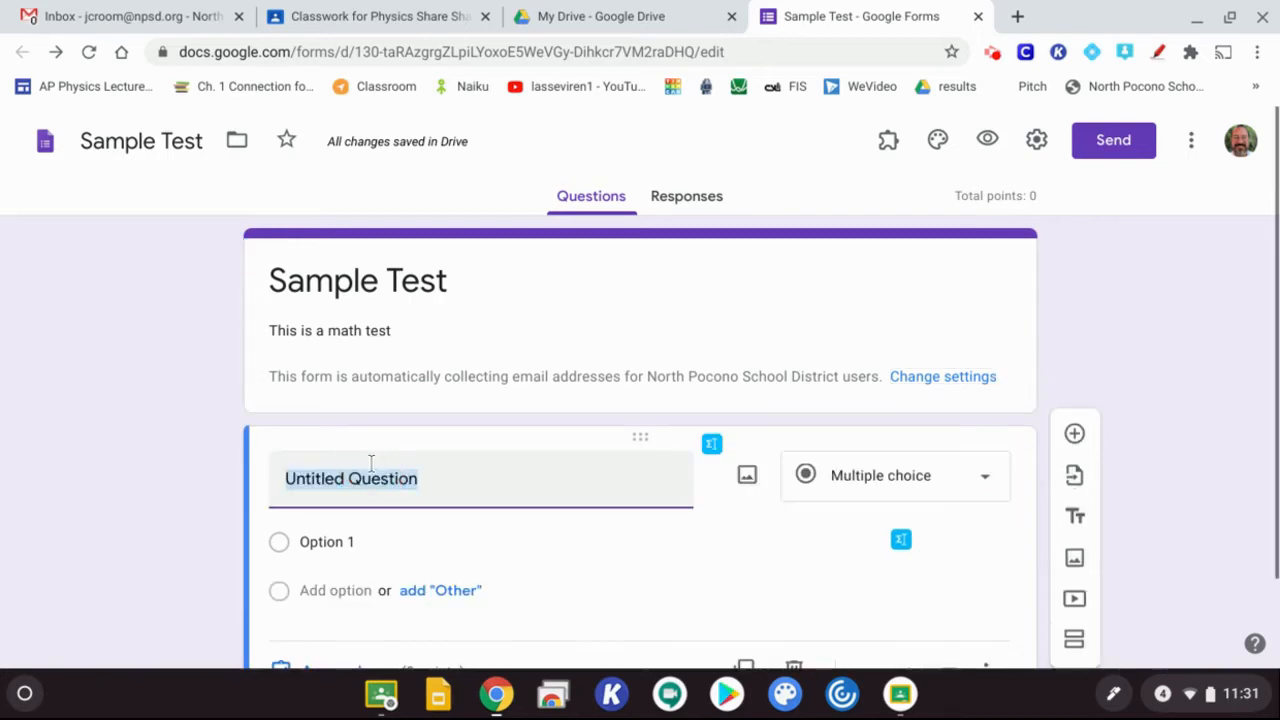
{"action": "left_click", "coordinate": [986, 500]}
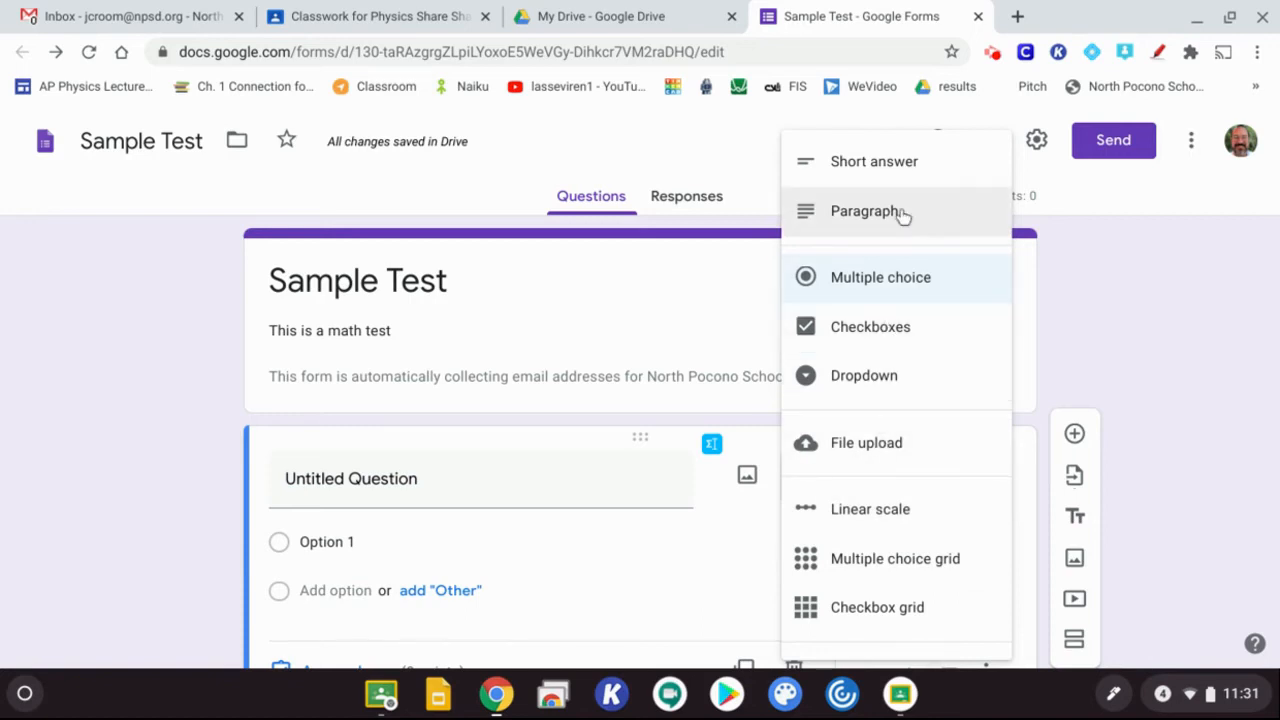
{"action": "left_click", "coordinate": [903, 294]}
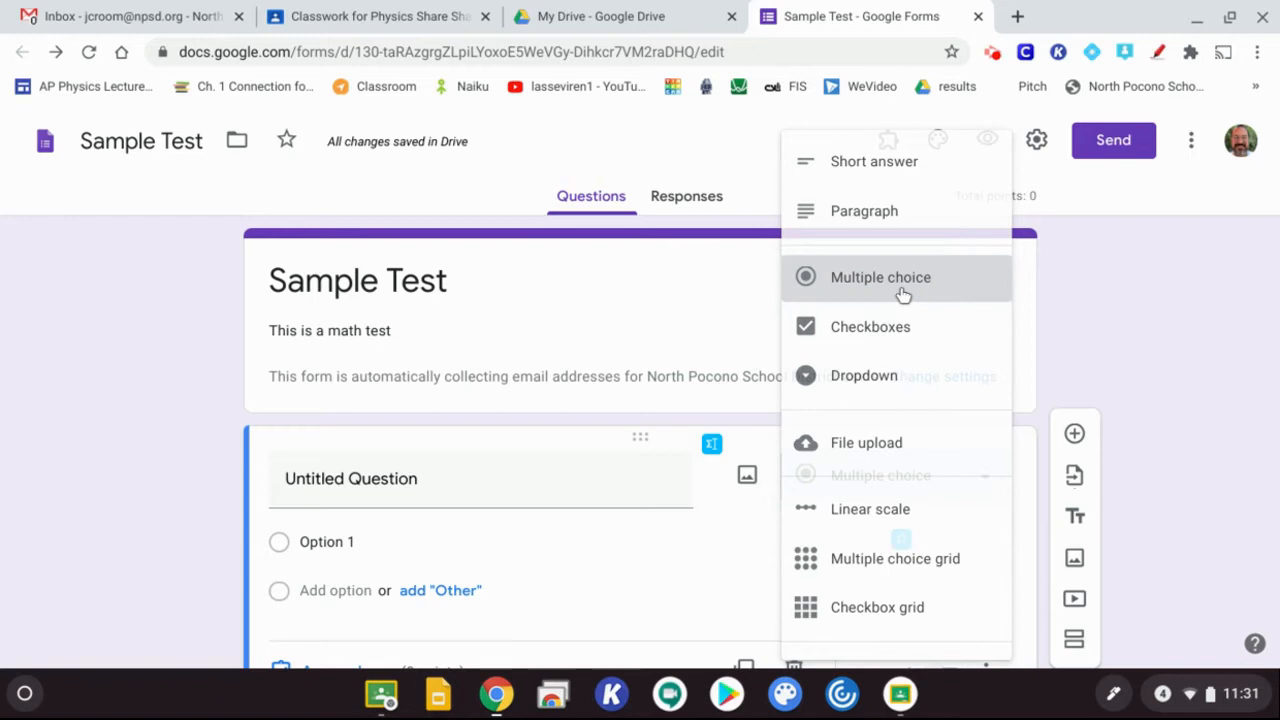
- Open the EquatIO math toolbar for the first question and dismiss its quiz tip
{"action": "left_click", "coordinate": [488, 477]}
{"action": "scroll", "coordinate": [820, 565], "scroll_direction": "down", "scroll_amount": 1}
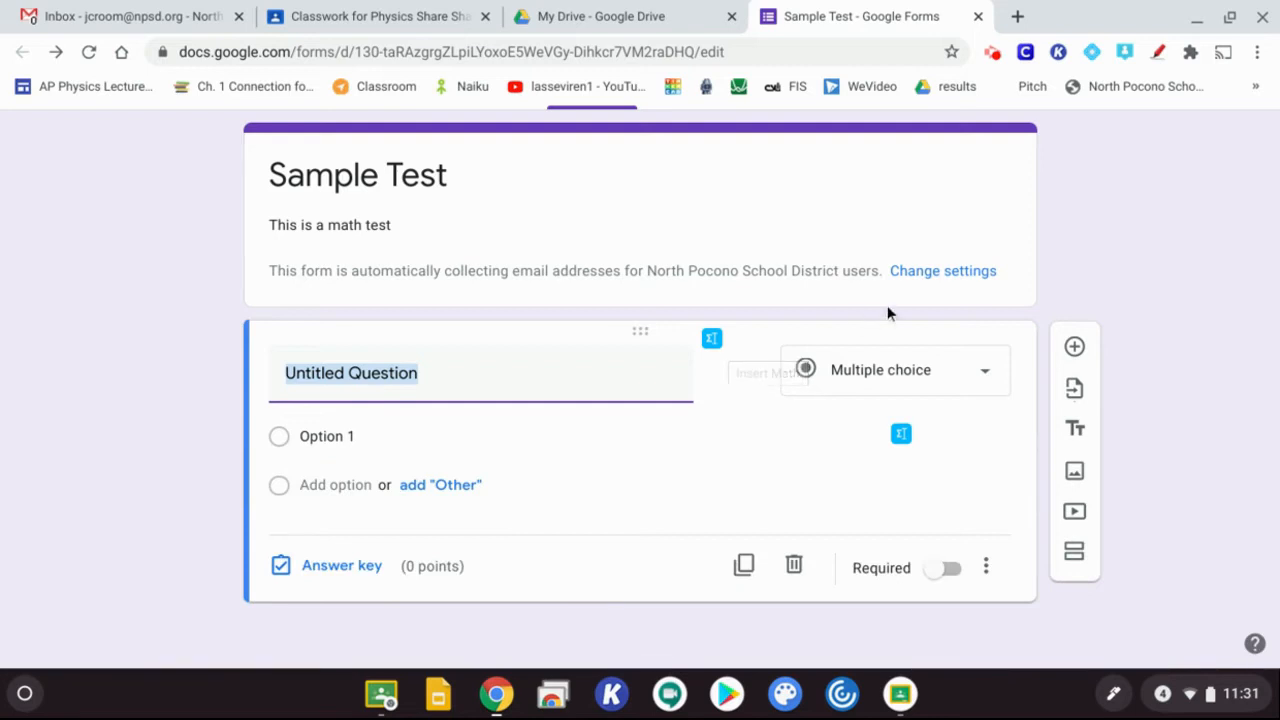
{"action": "left_click", "coordinate": [1092, 53]}
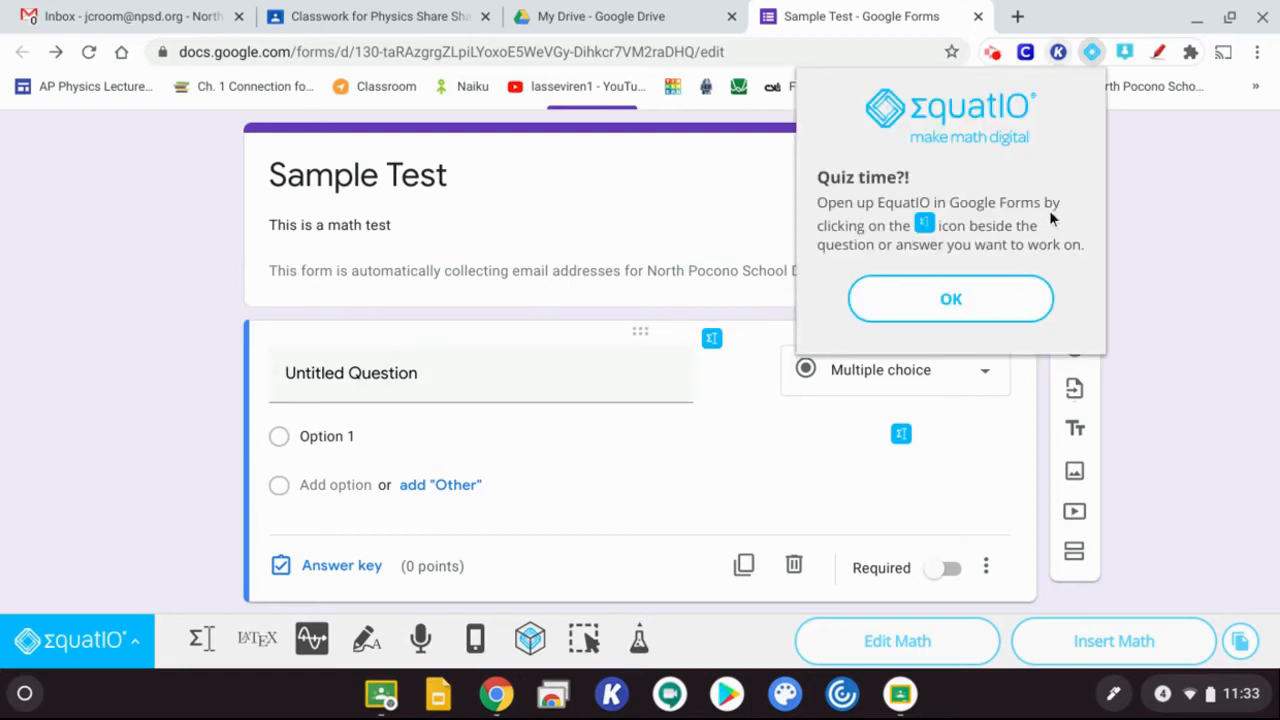
{"action": "left_click", "coordinate": [934, 301]}
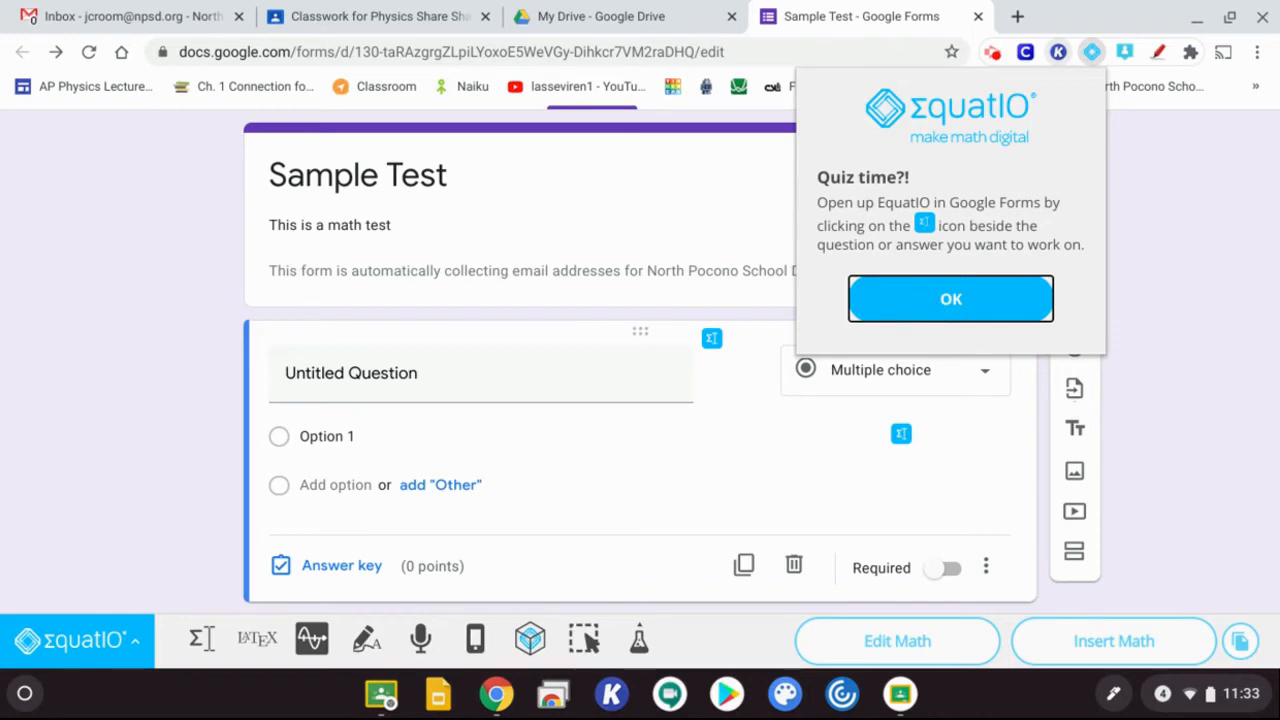
{"action": "left_click", "coordinate": [932, 302]}
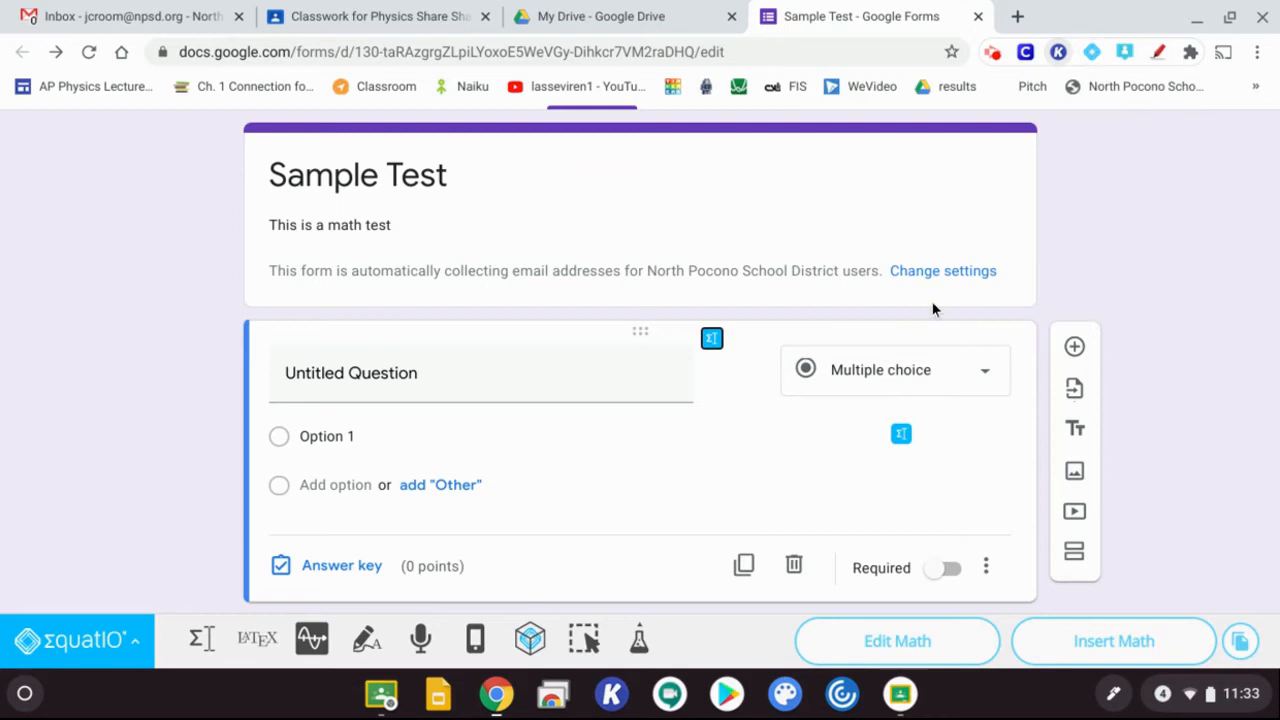
- Dictate the equation 2x + y² = 2 with EquatIO speech input and insert it as an image in the first question
{"action": "left_click", "coordinate": [513, 369]}
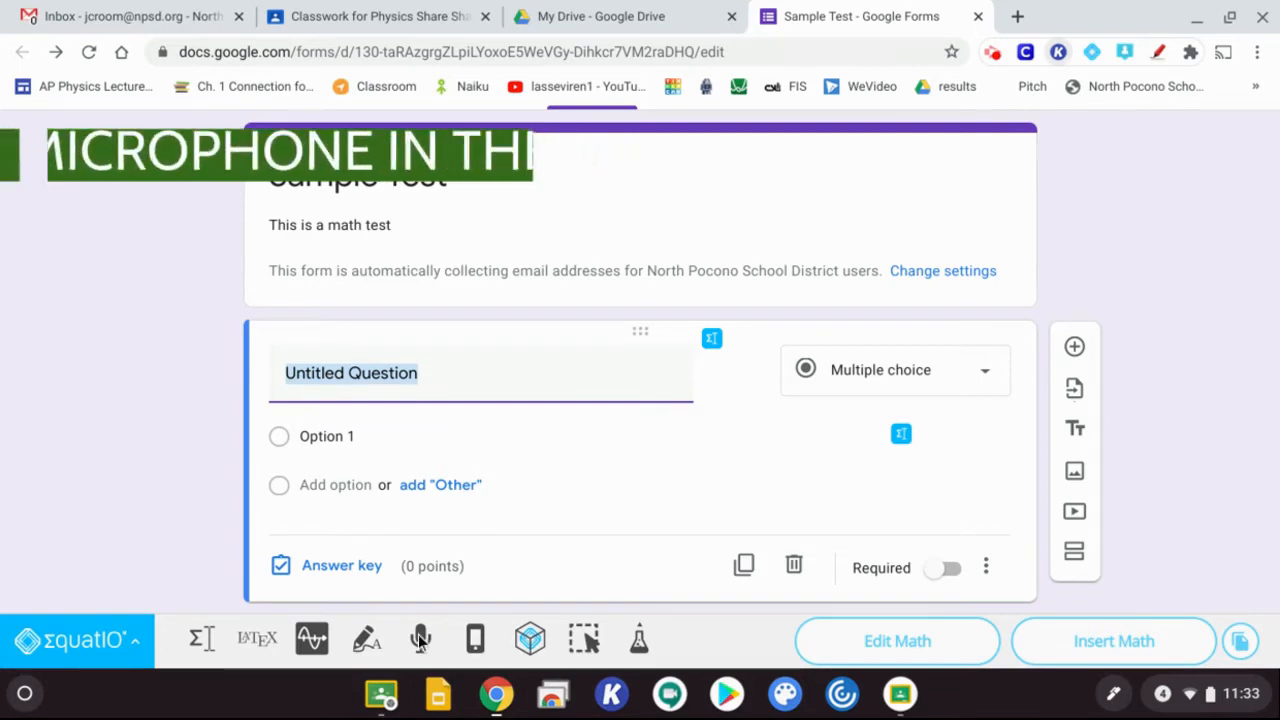
{"action": "left_click", "coordinate": [420, 640]}
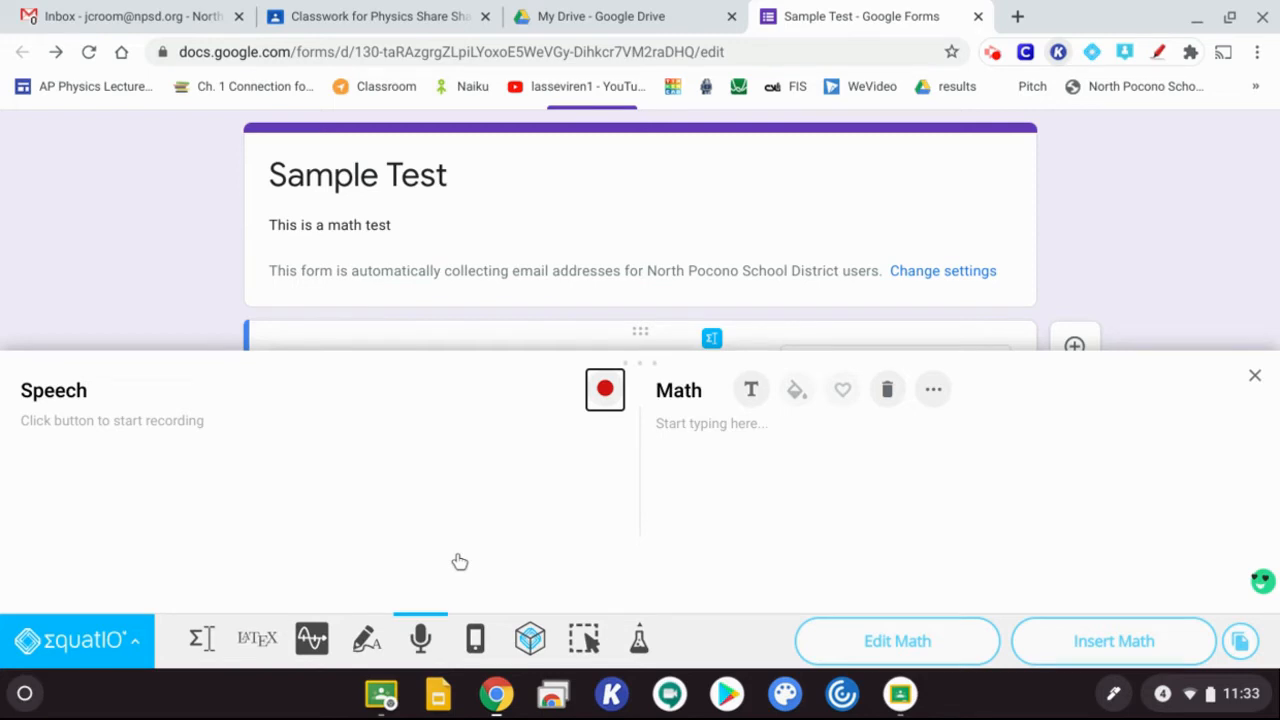
{"action": "left_click", "coordinate": [605, 390]}
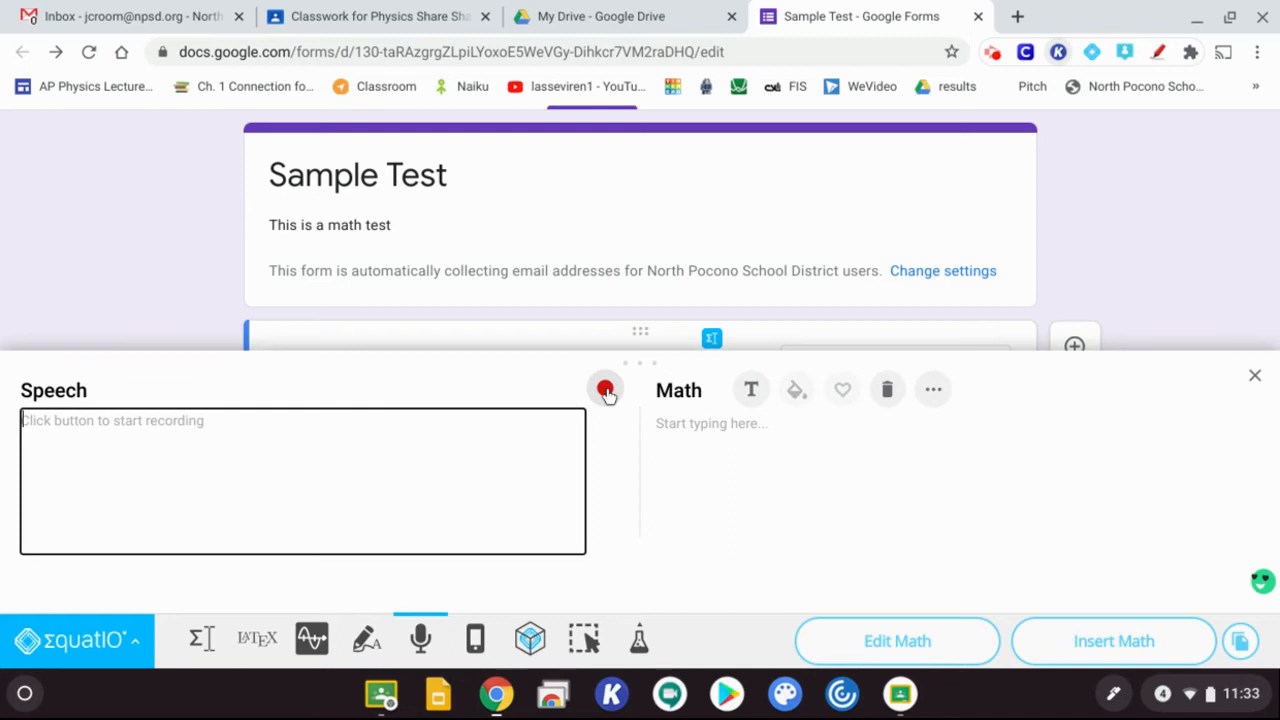
{"action": "left_click", "coordinate": [605, 390]}
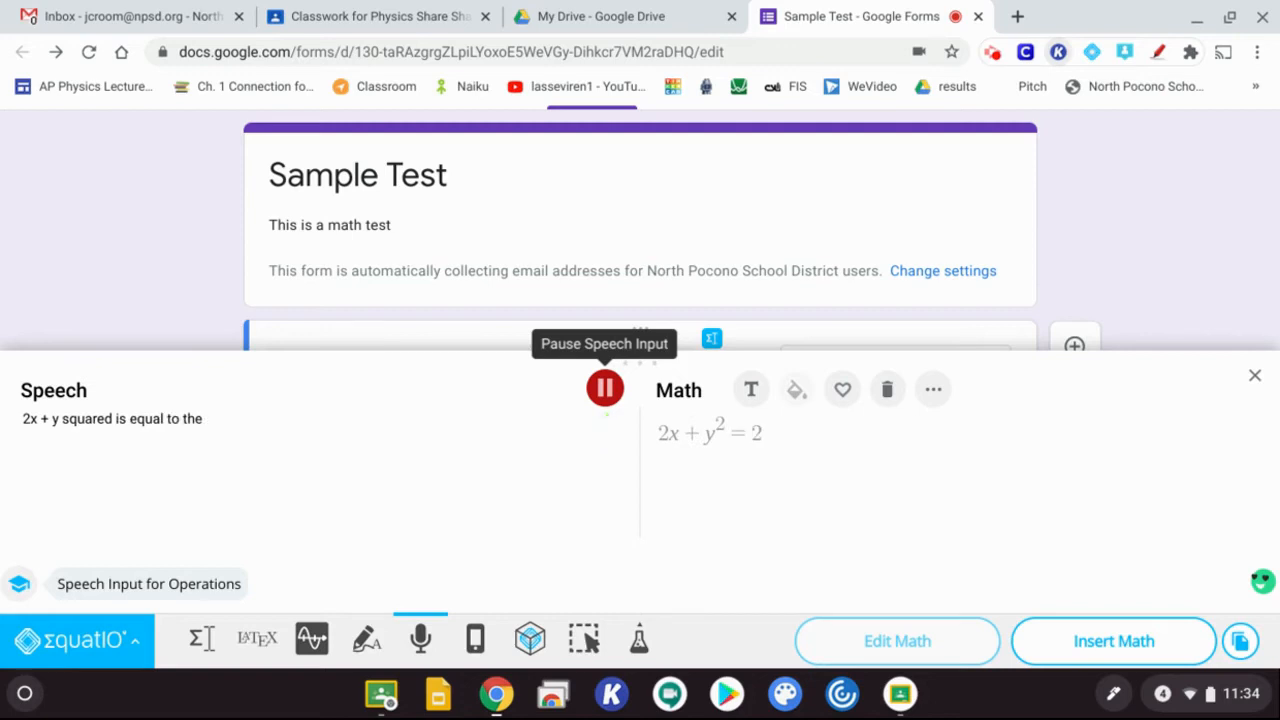
{"action": "left_click", "coordinate": [605, 390]}
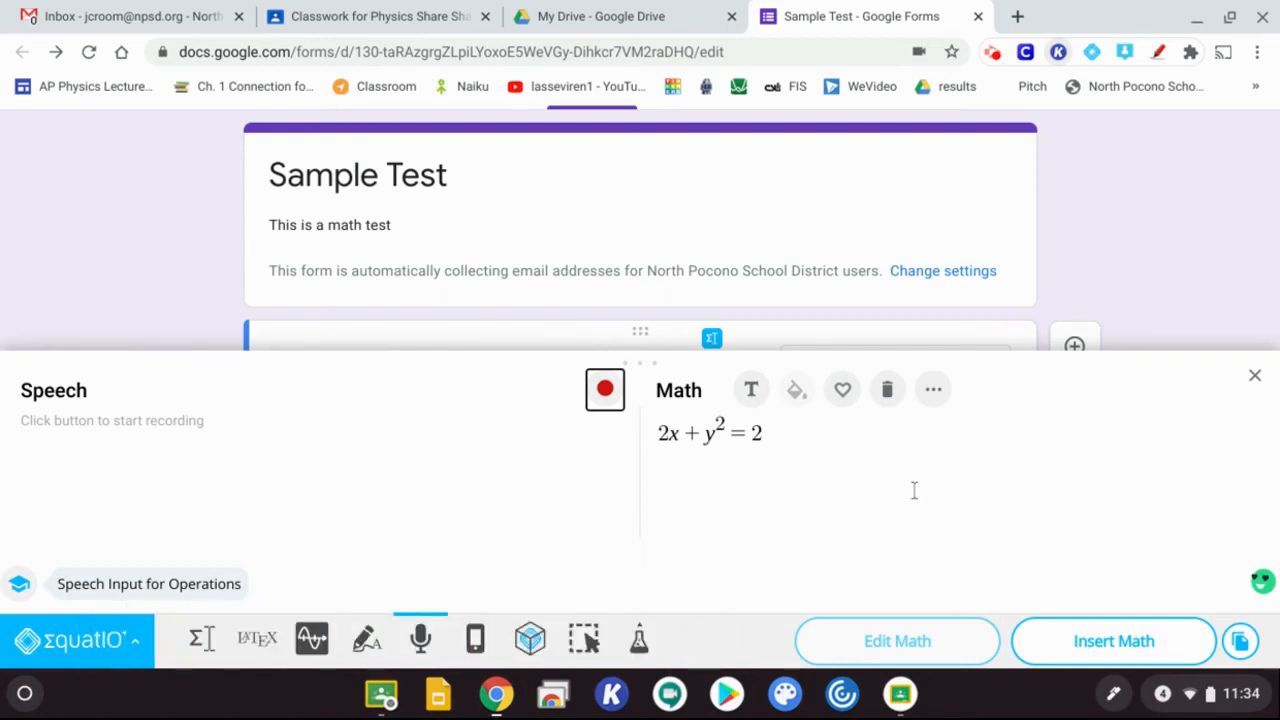
{"action": "left_click", "coordinate": [1100, 655]}
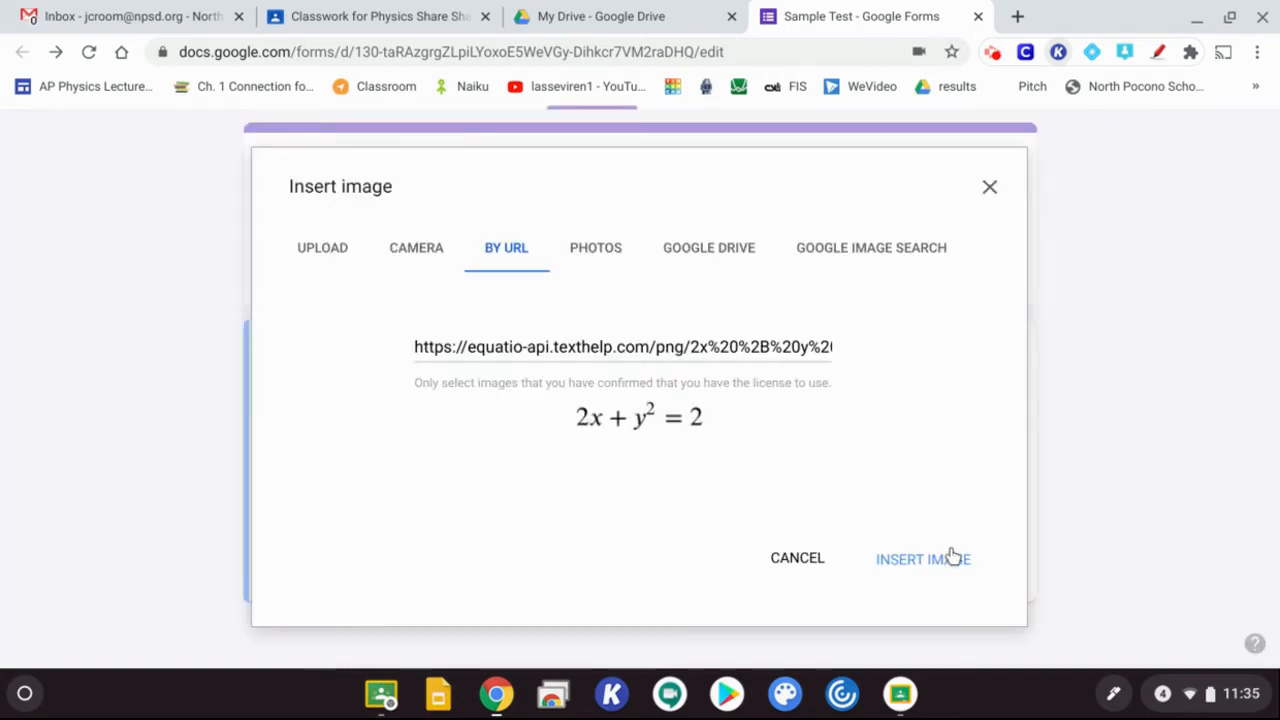
{"action": "left_click", "coordinate": [934, 566]}
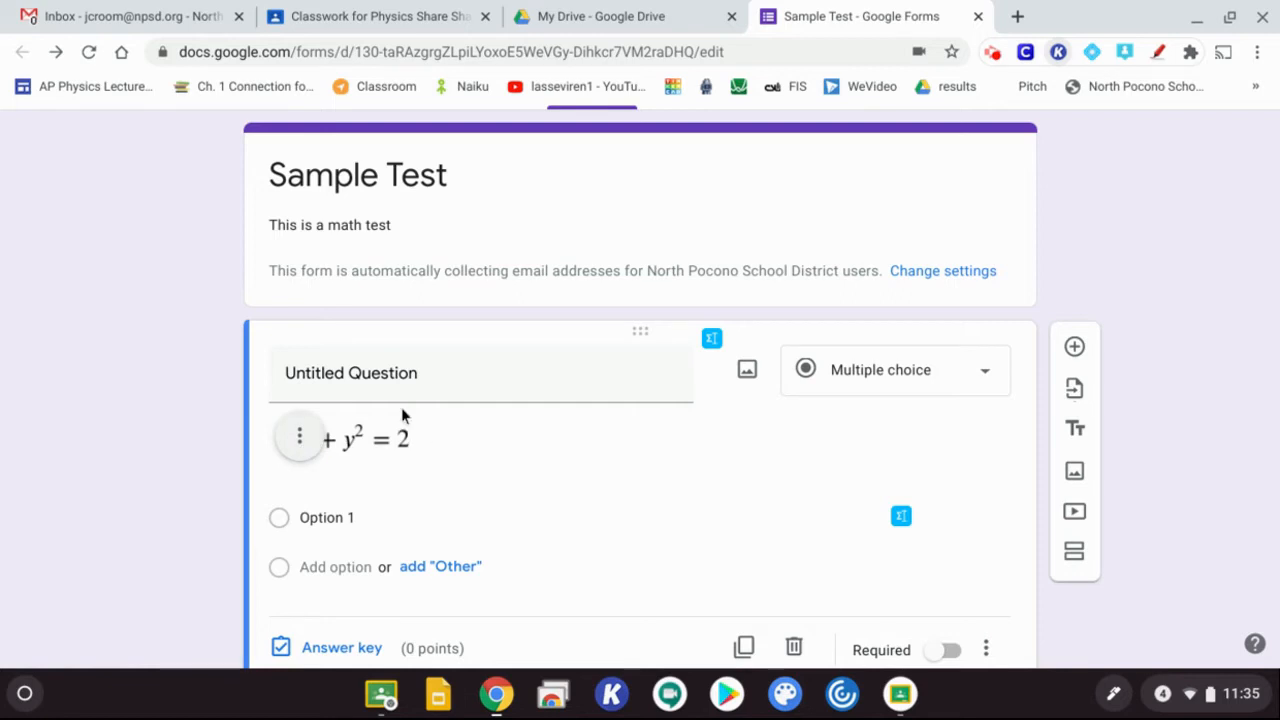
- Replace the untitled question's title with "Solve the following equation for x=3"
{"action": "left_click", "coordinate": [380, 380]}
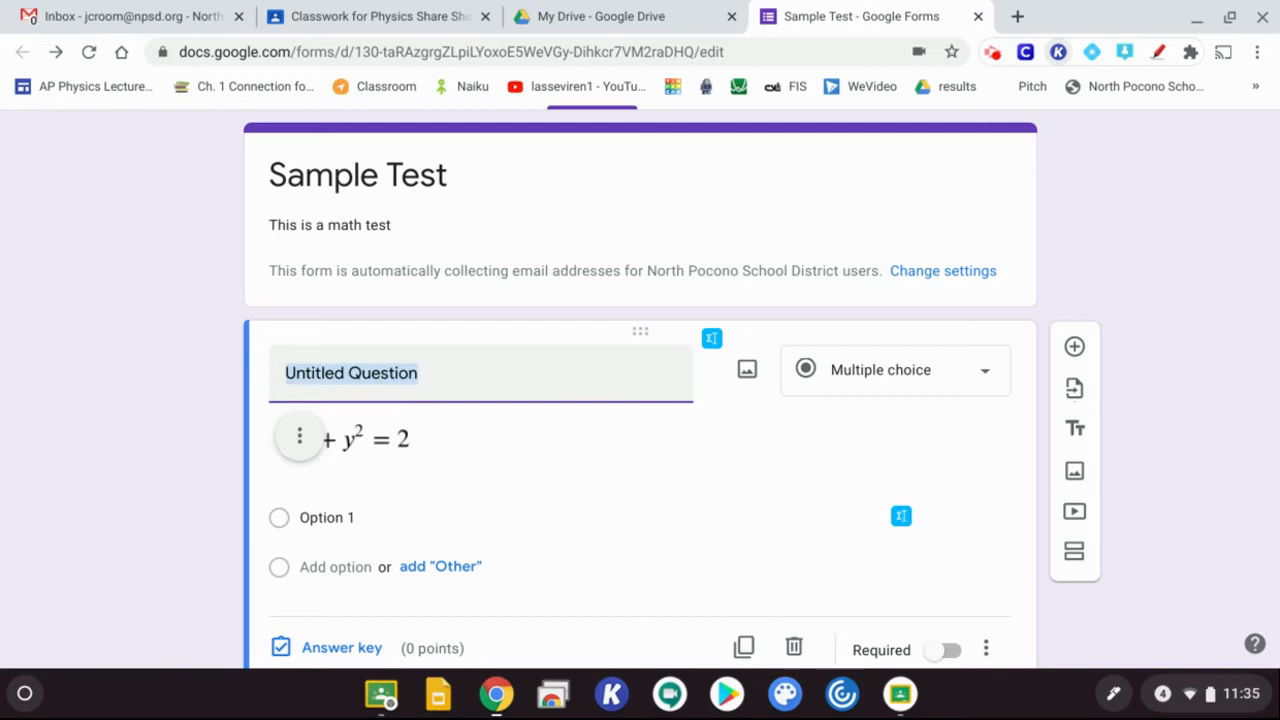
{"action": "type", "text": "lve"}
{"action": "key", "text": "BackSpace"}
{"action": "key", "text": "BackSpace"}
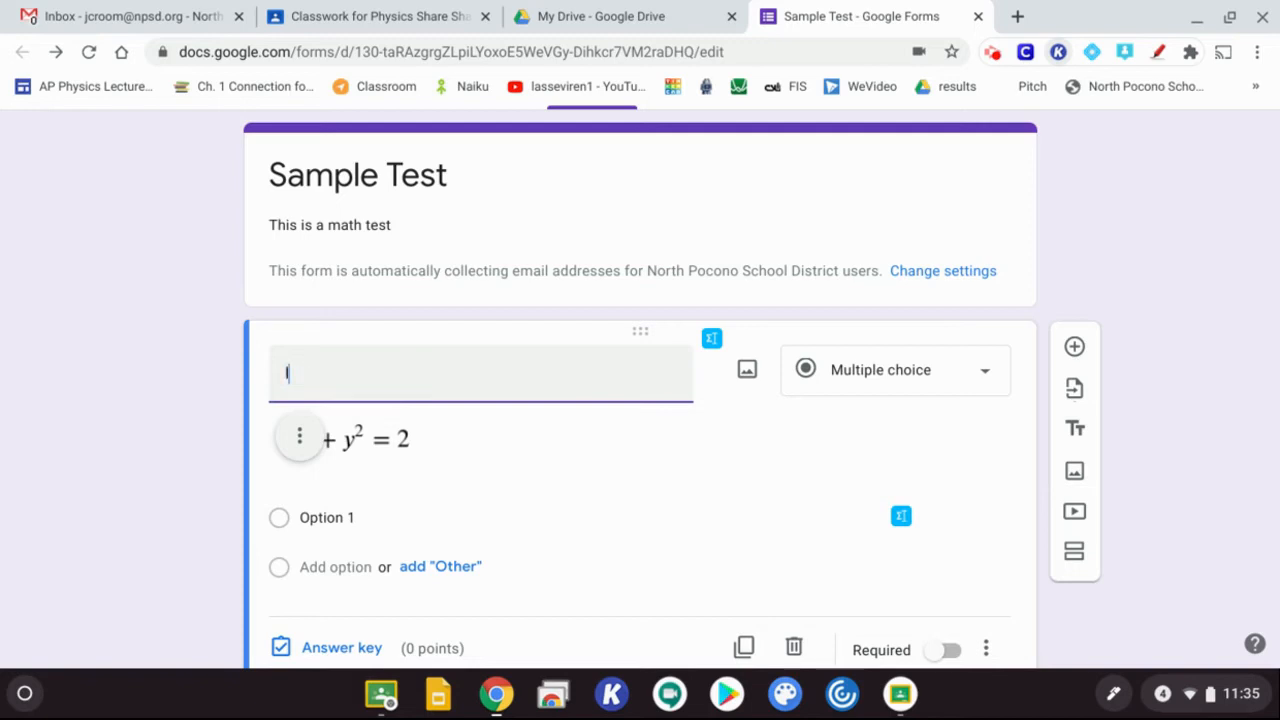
{"action": "type", "text": "Solve the follow"}
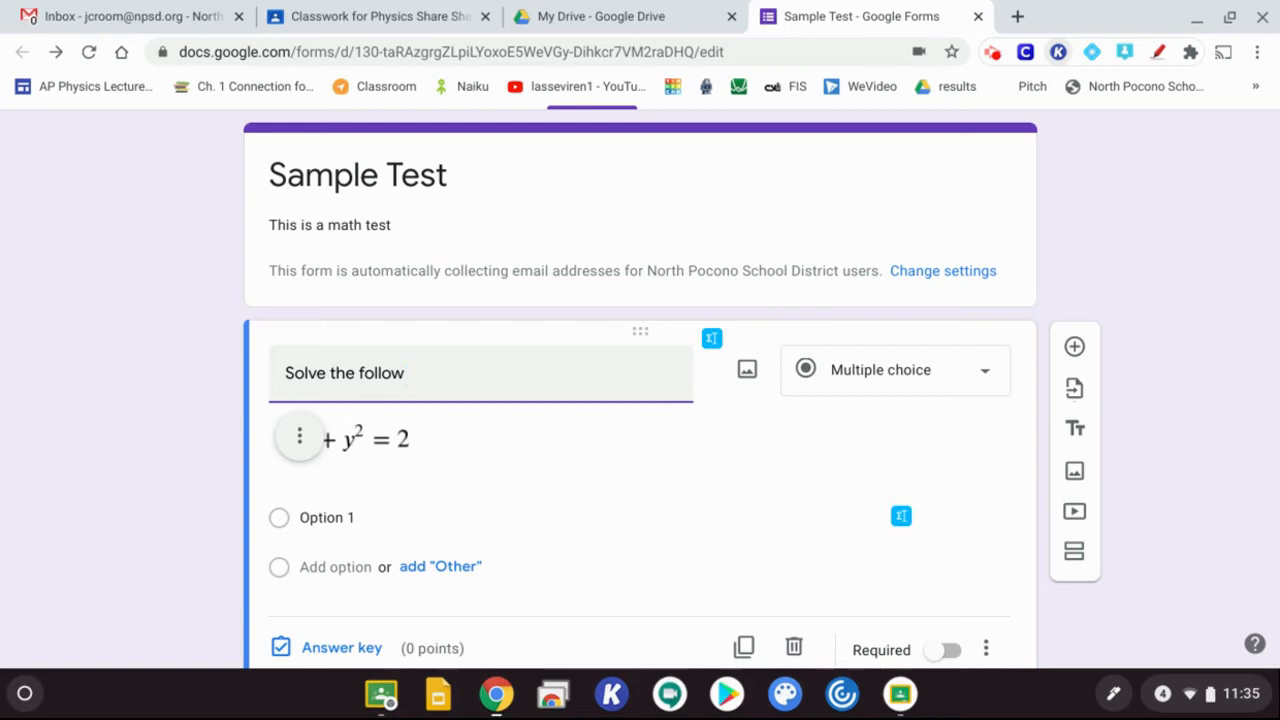
{"action": "type", "text": "iing"}
{"action": "key", "text": "BackSpace"}
{"action": "key", "text": "BackSpace"}
{"action": "key", "text": "BackSpace"}
{"action": "key", "text": "BackSpace"}
{"action": "type", "text": "ing equation "}
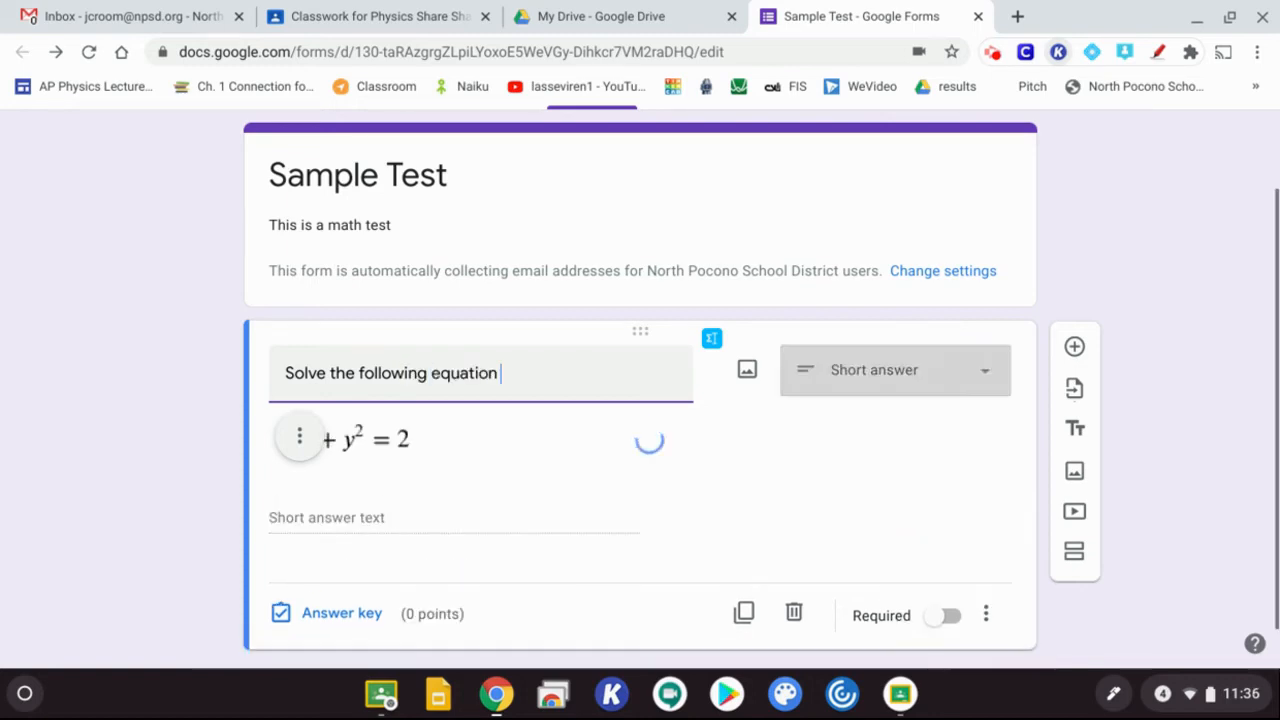
{"action": "type", "text": "for "}
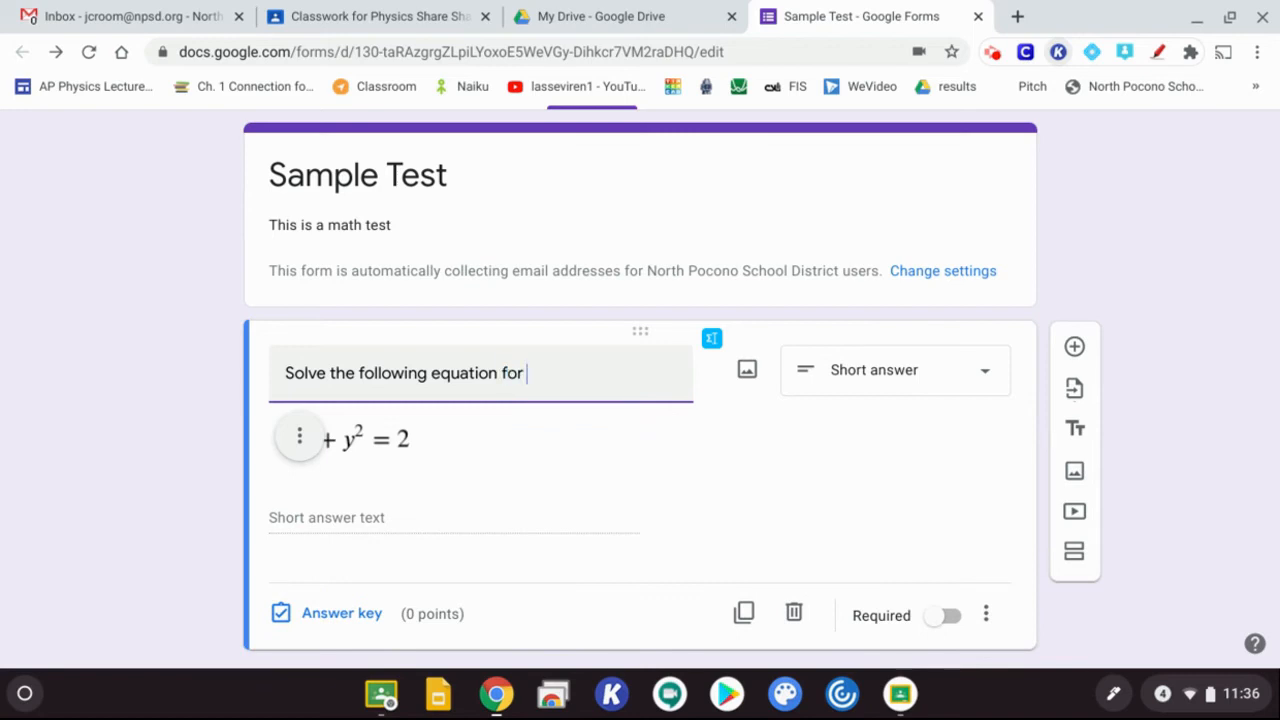
{"action": "type", "text": "x=3"}
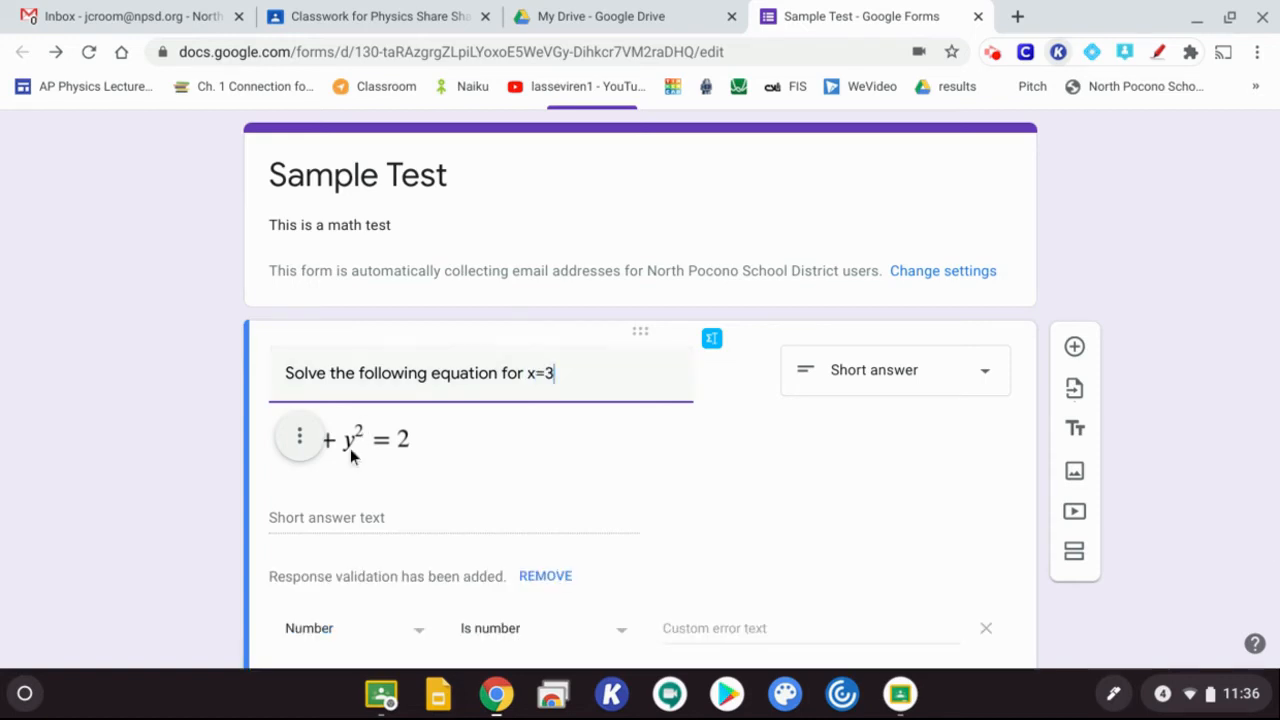
- Make the equation question required and set its type back to Multiple choice
{"action": "left_click", "coordinate": [354, 512]}
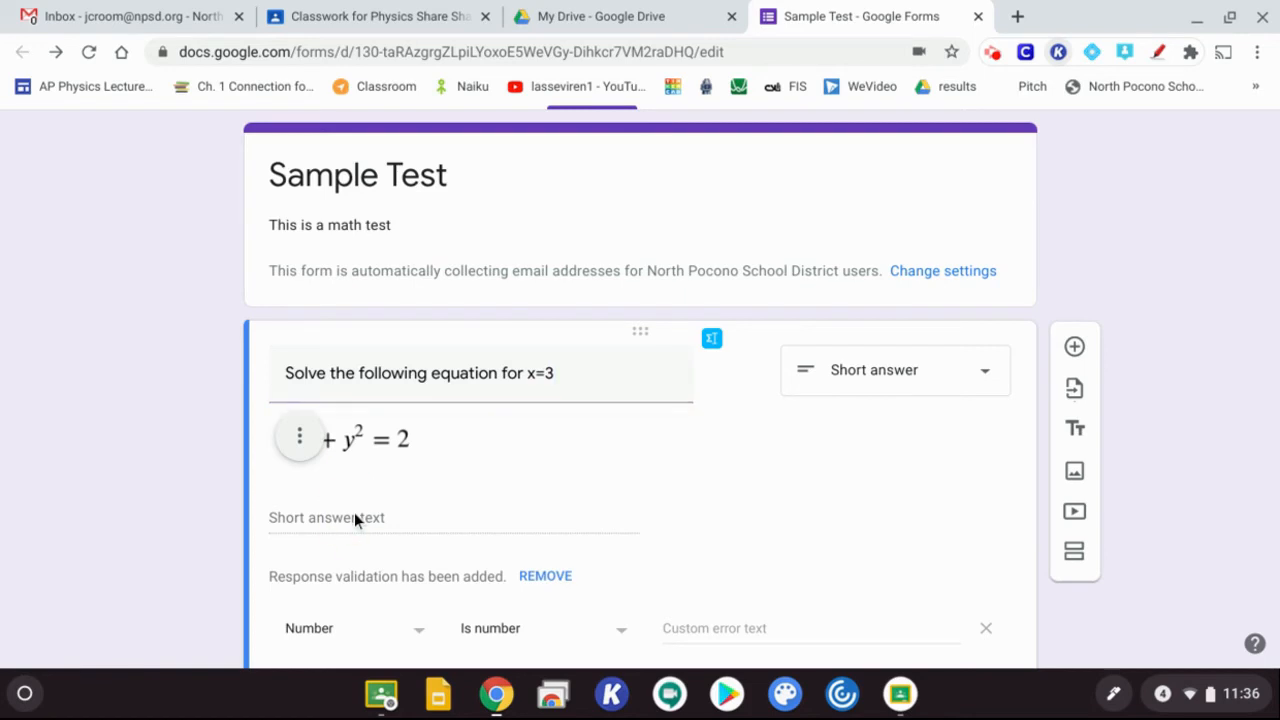
{"action": "scroll", "coordinate": [506, 514], "scroll_direction": "down", "scroll_amount": 3}
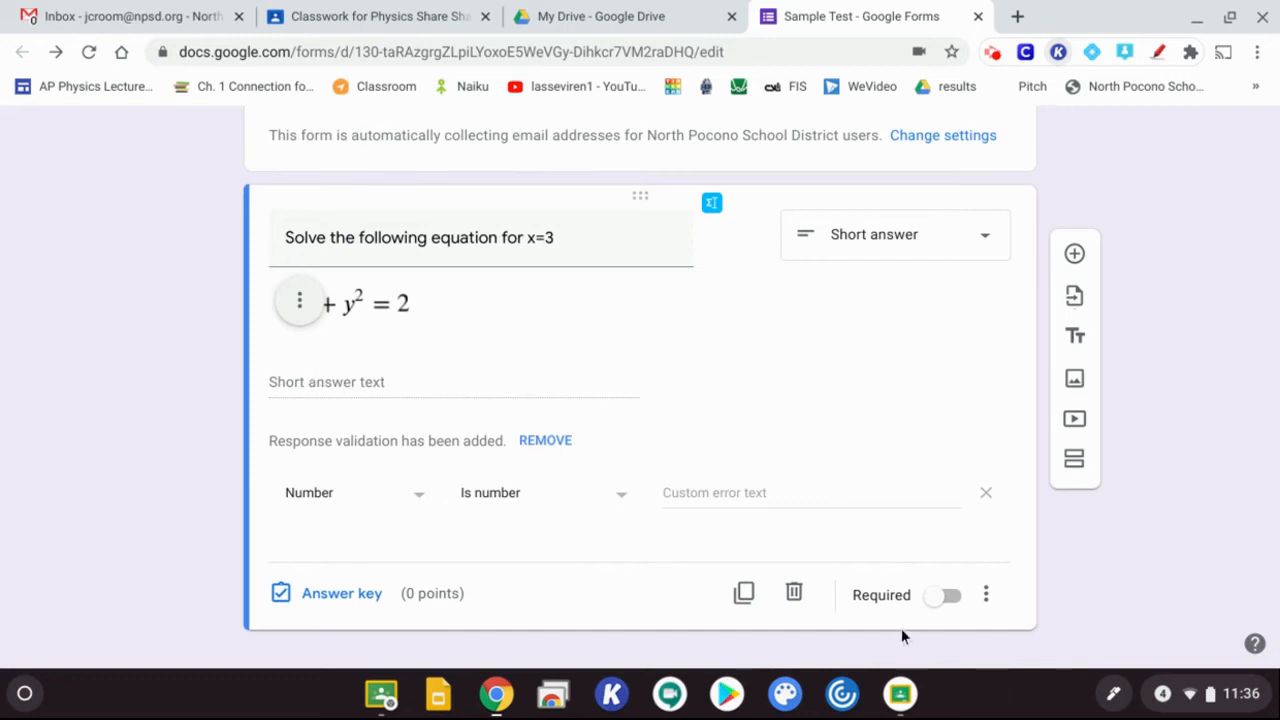
{"action": "left_click", "coordinate": [943, 598]}
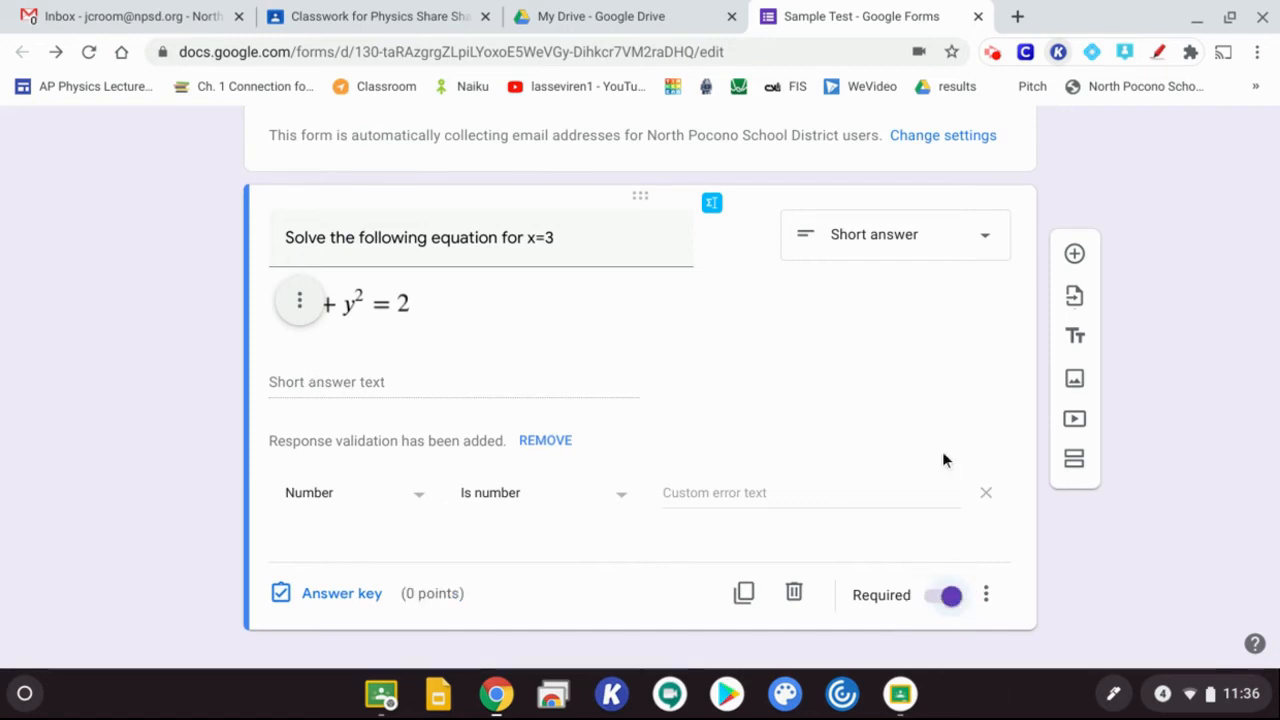
{"action": "left_click", "coordinate": [912, 246]}
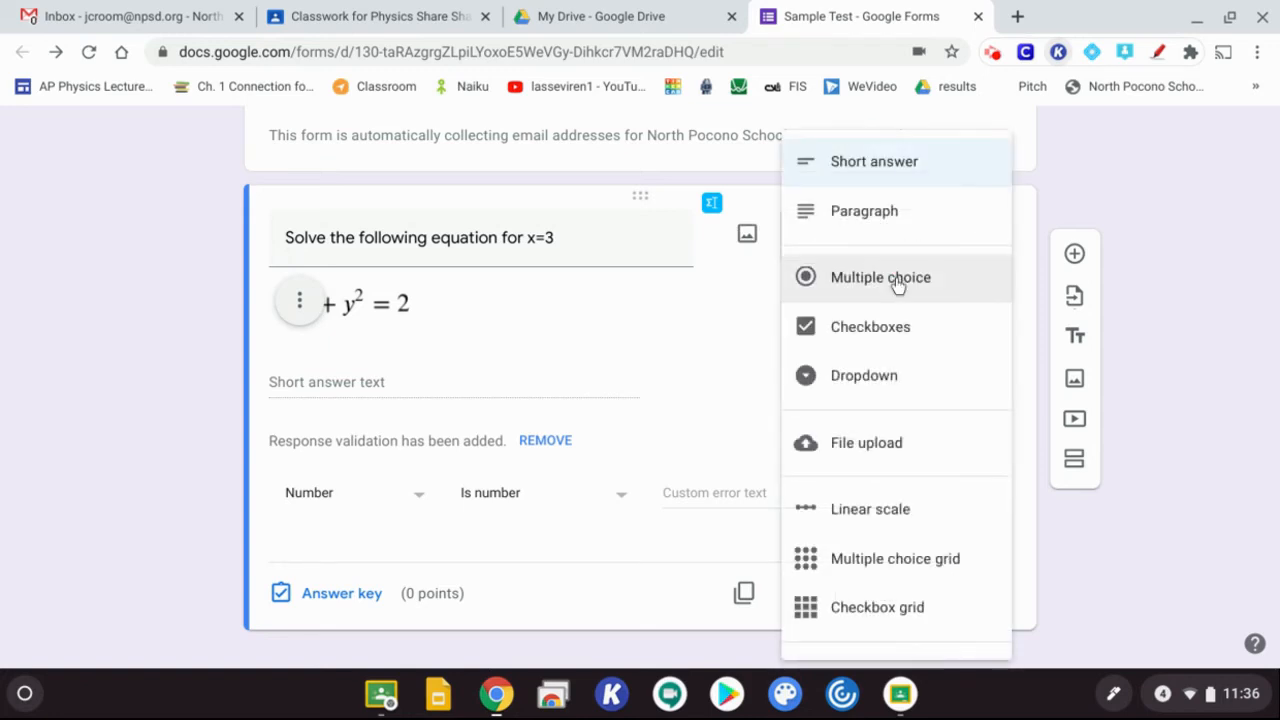
{"action": "left_click", "coordinate": [897, 285]}
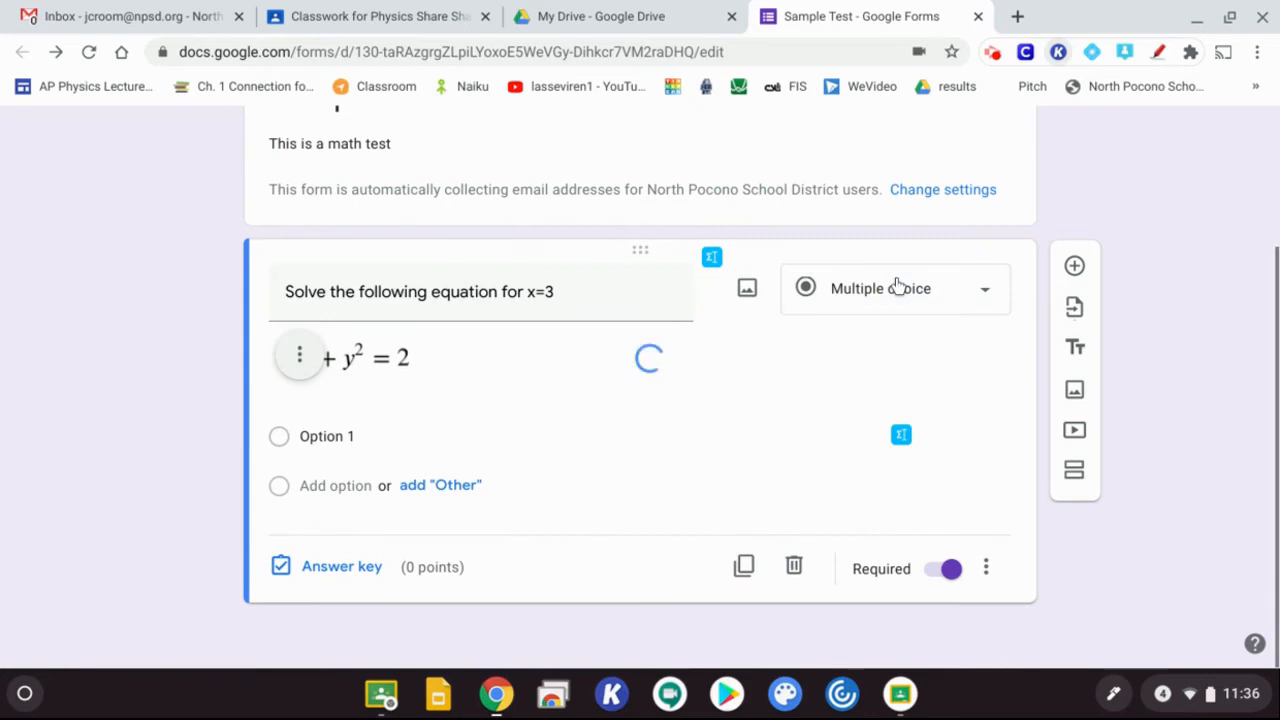
- Add a second and a third answer option to the question and open its additional display settings
{"action": "left_click", "coordinate": [337, 446]}
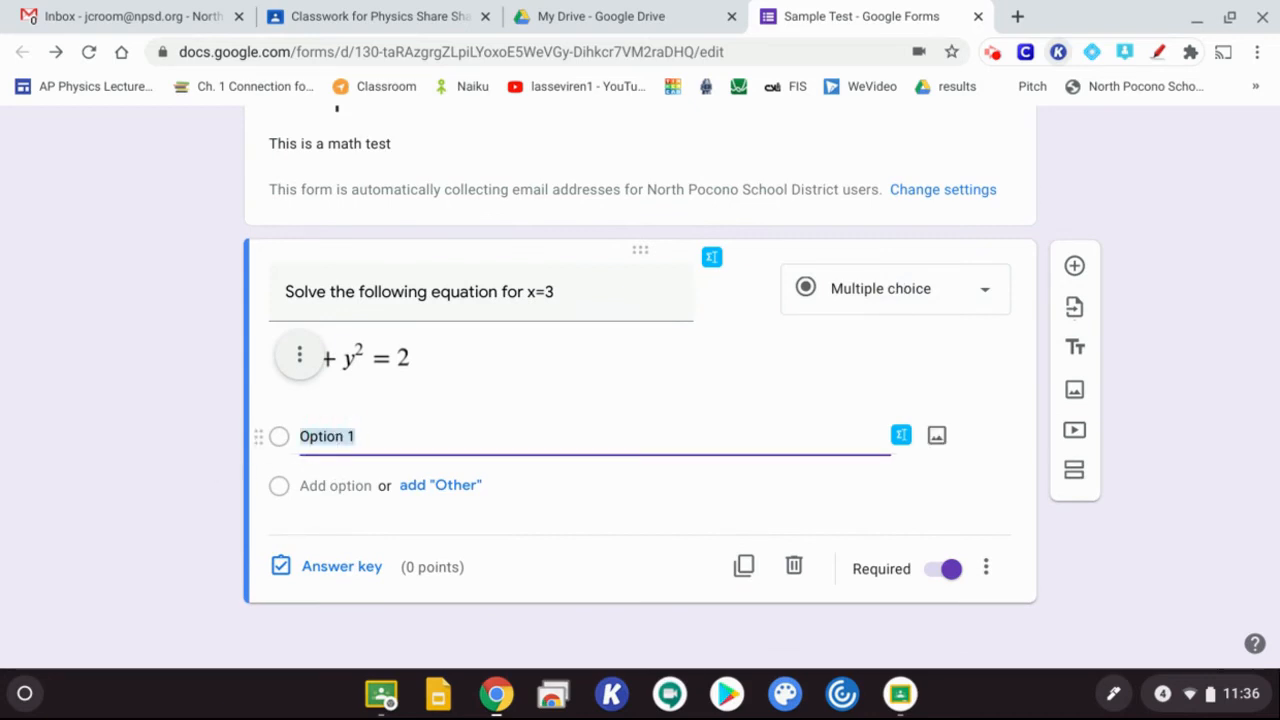
{"action": "left_click", "coordinate": [337, 486]}
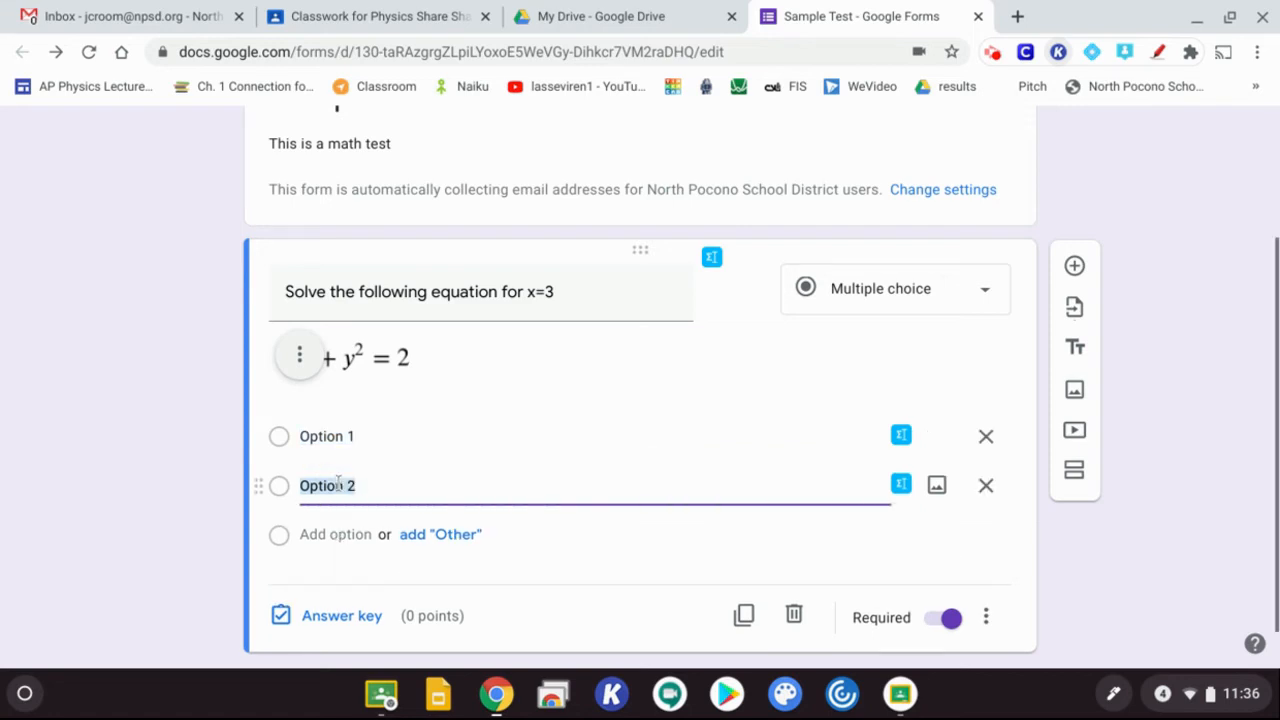
{"action": "left_click", "coordinate": [330, 534]}
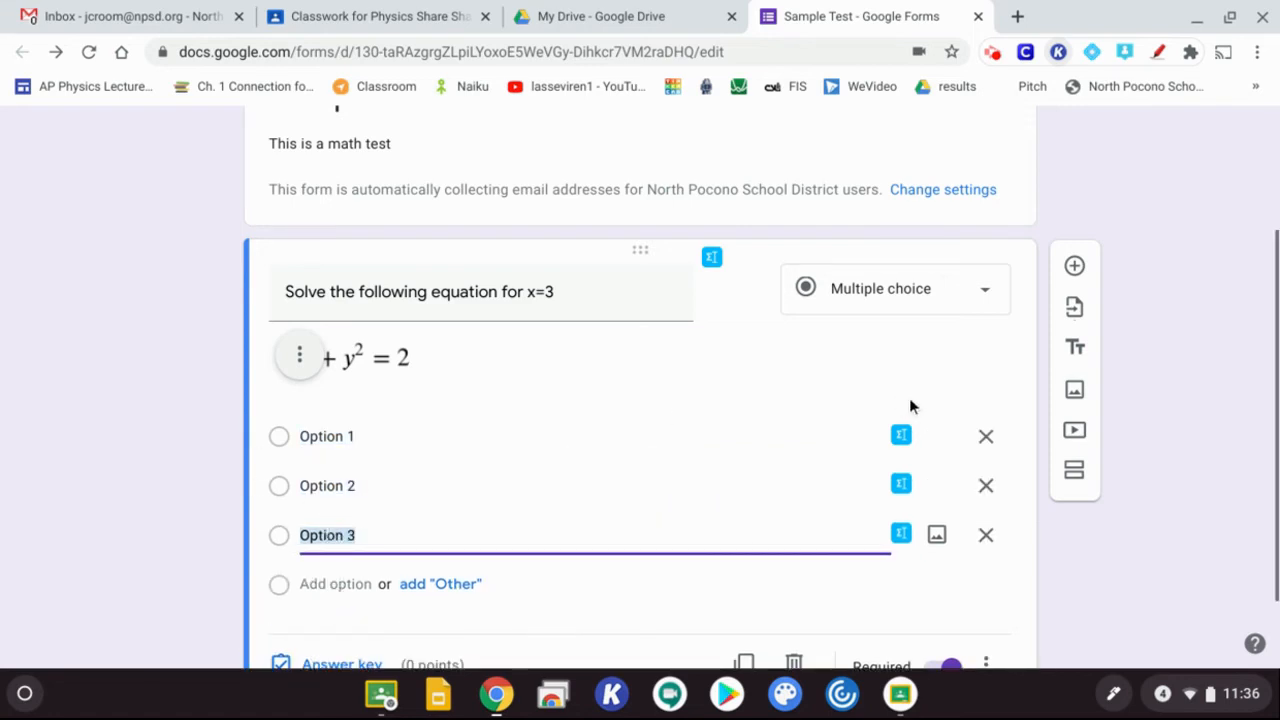
{"action": "scroll", "coordinate": [909, 397], "scroll_direction": "down", "scroll_amount": 1}
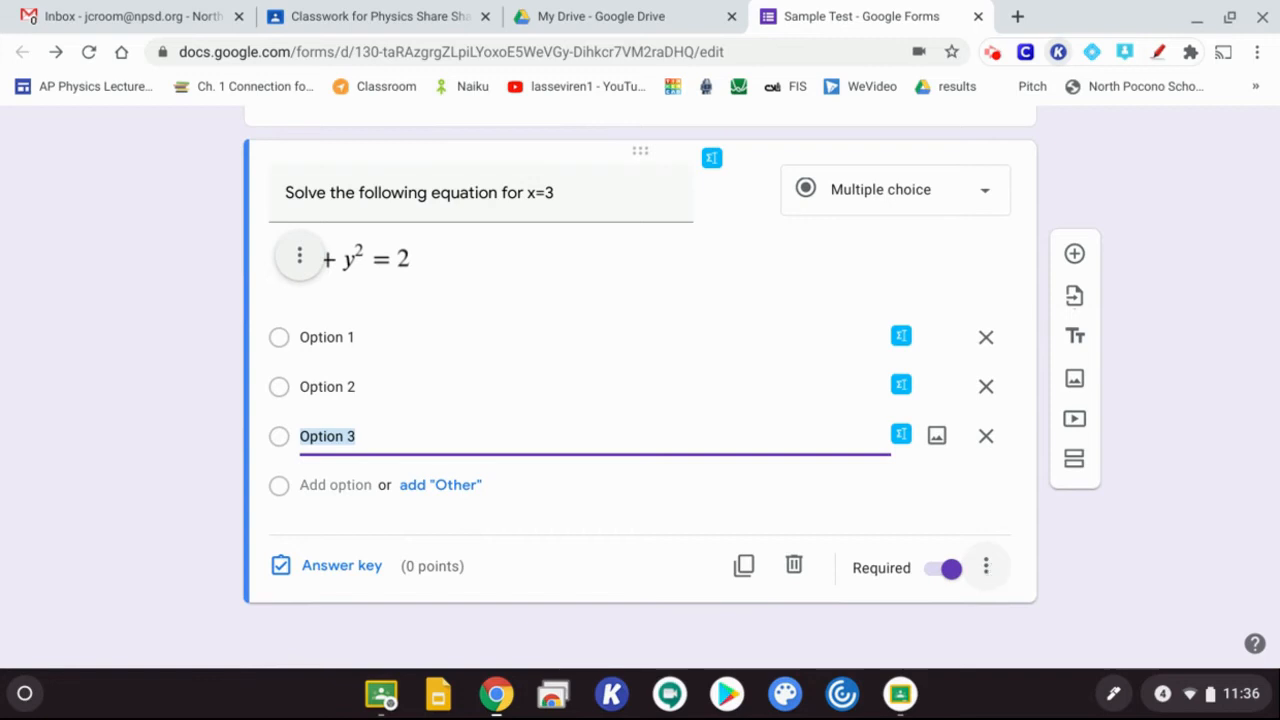
{"action": "left_click", "coordinate": [986, 567]}
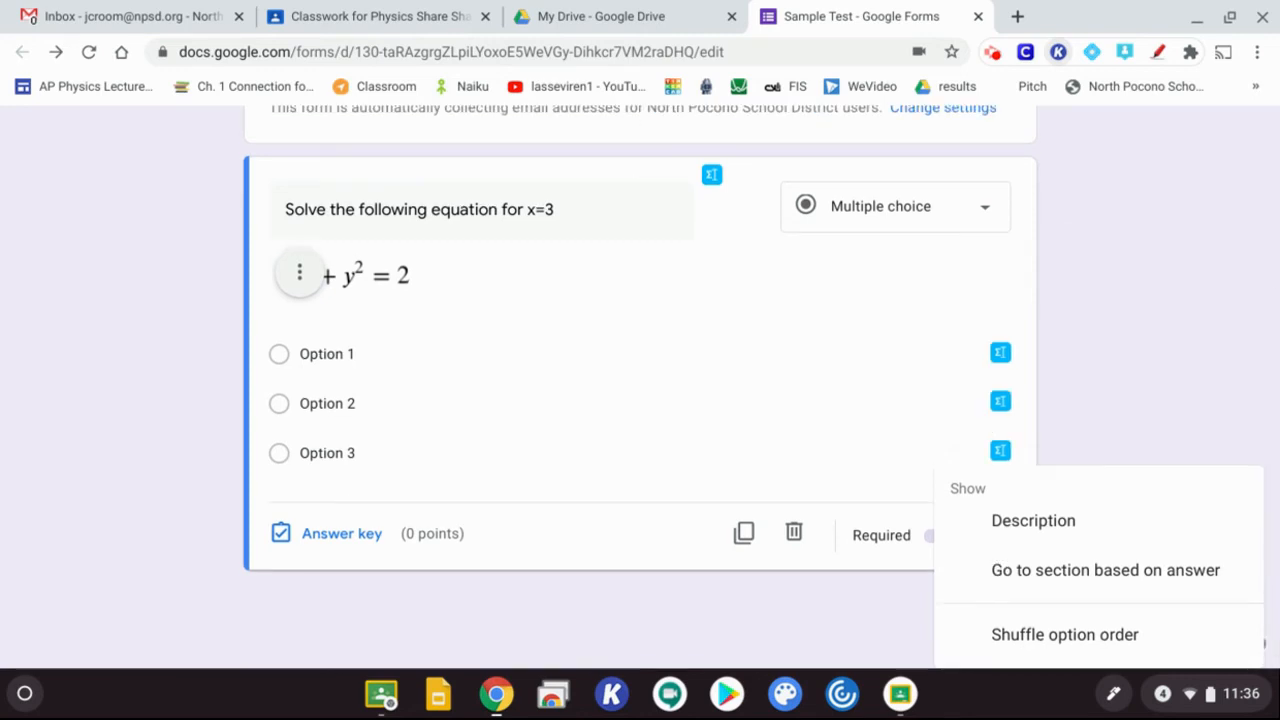
- Set the three answer options to 2, 2i and 5
{"action": "left_click", "coordinate": [376, 343]}
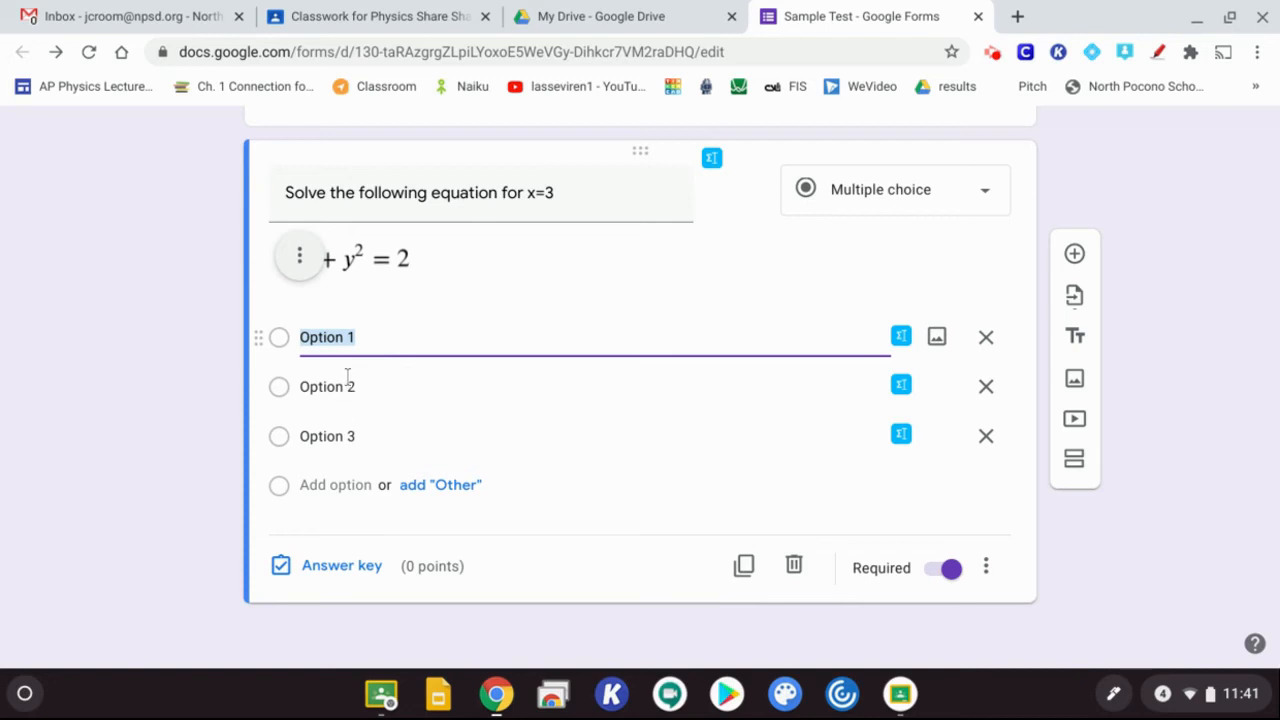
{"action": "type", "text": "2"}
{"action": "key", "text": "Return"}
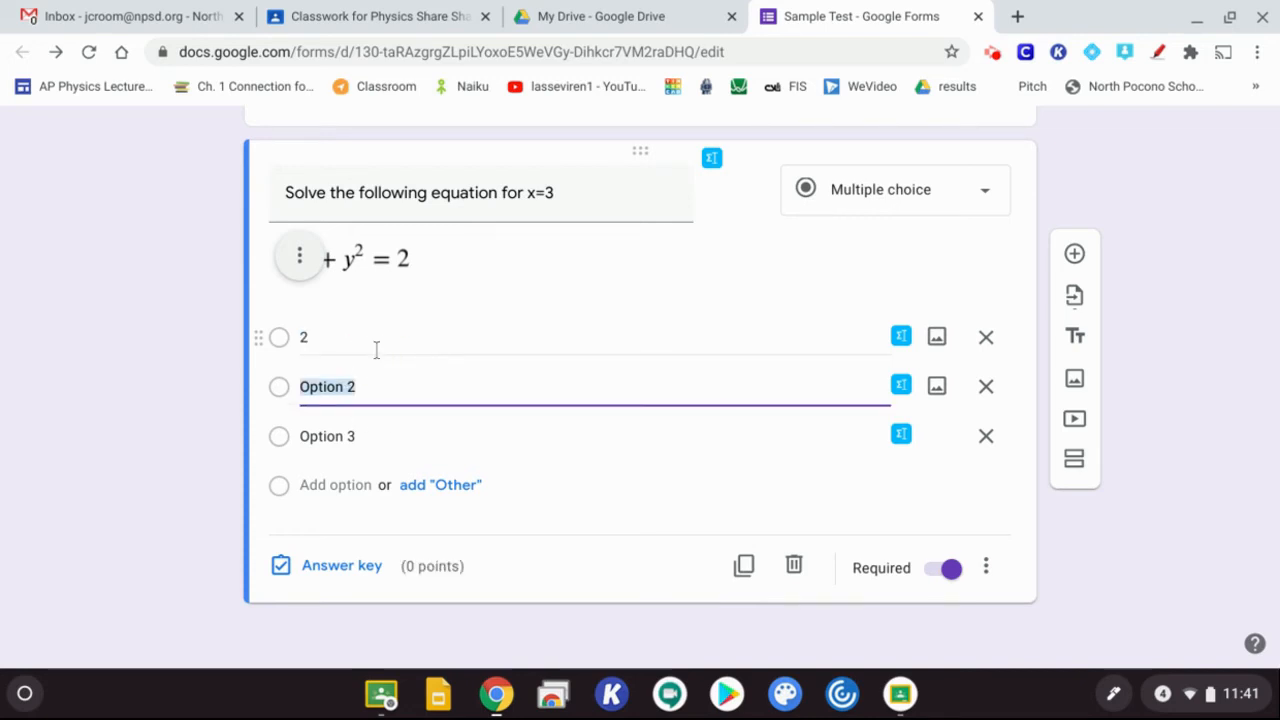
{"action": "type", "text": "2i"}
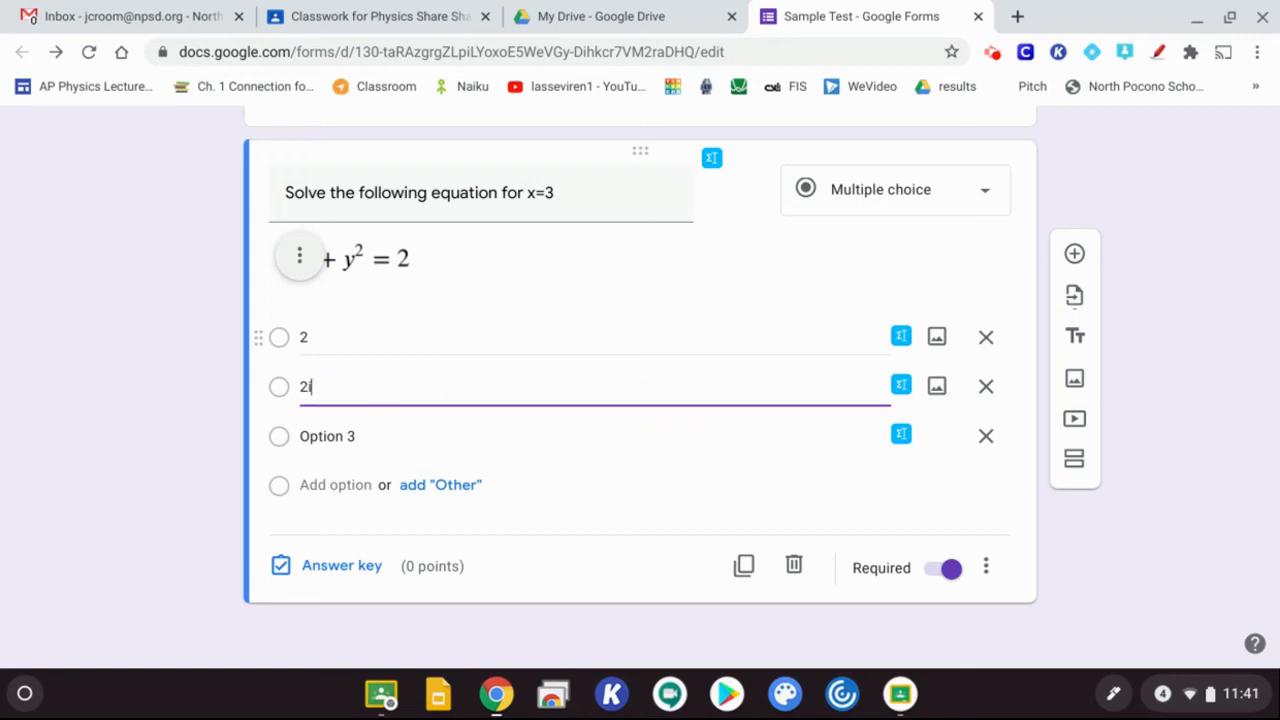
{"action": "left_click", "coordinate": [351, 437]}
{"action": "type", "text": "5"}
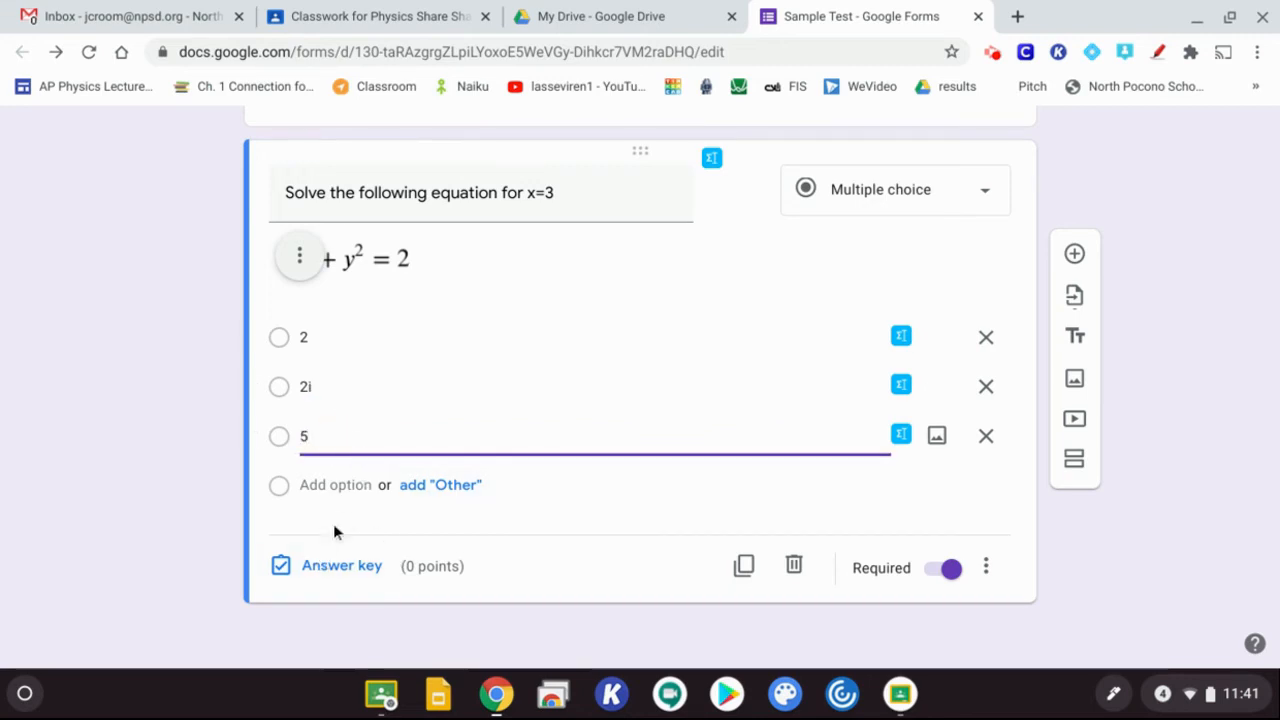
- In the question's answer key, mark only 2i as correct and make the question worth 4 points
{"action": "left_click", "coordinate": [330, 578]}
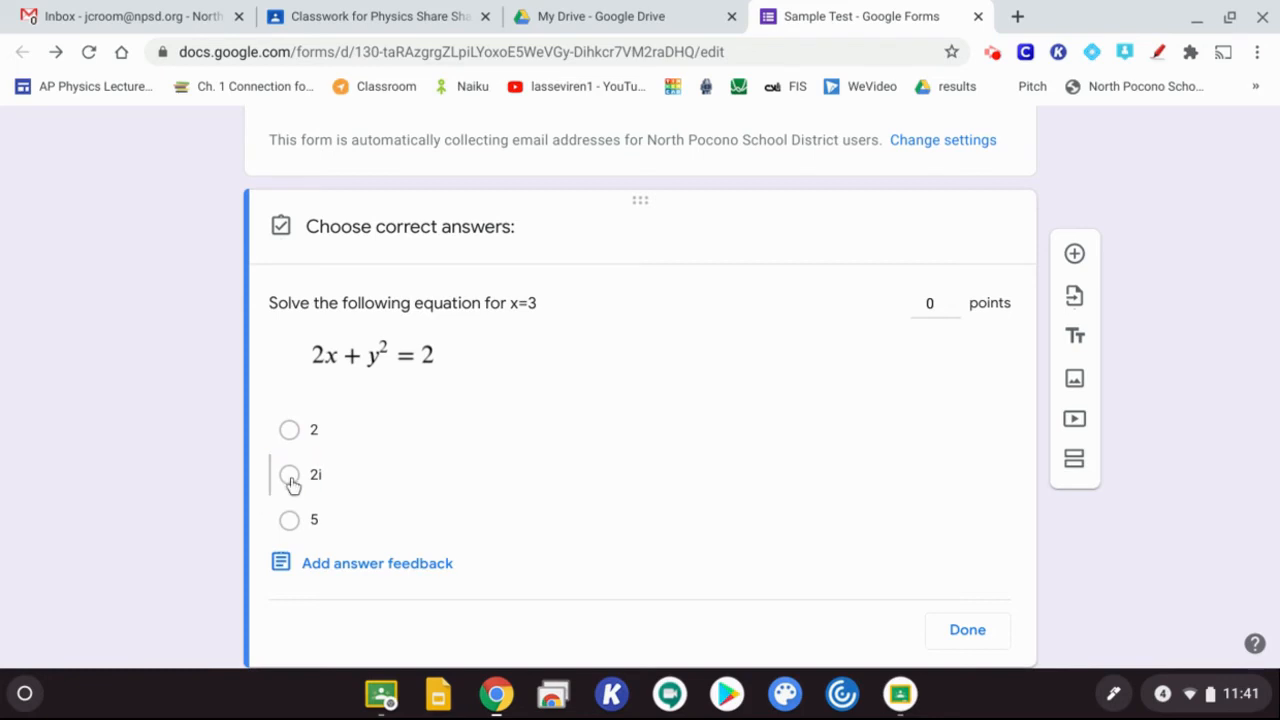
{"action": "left_click", "coordinate": [290, 477]}
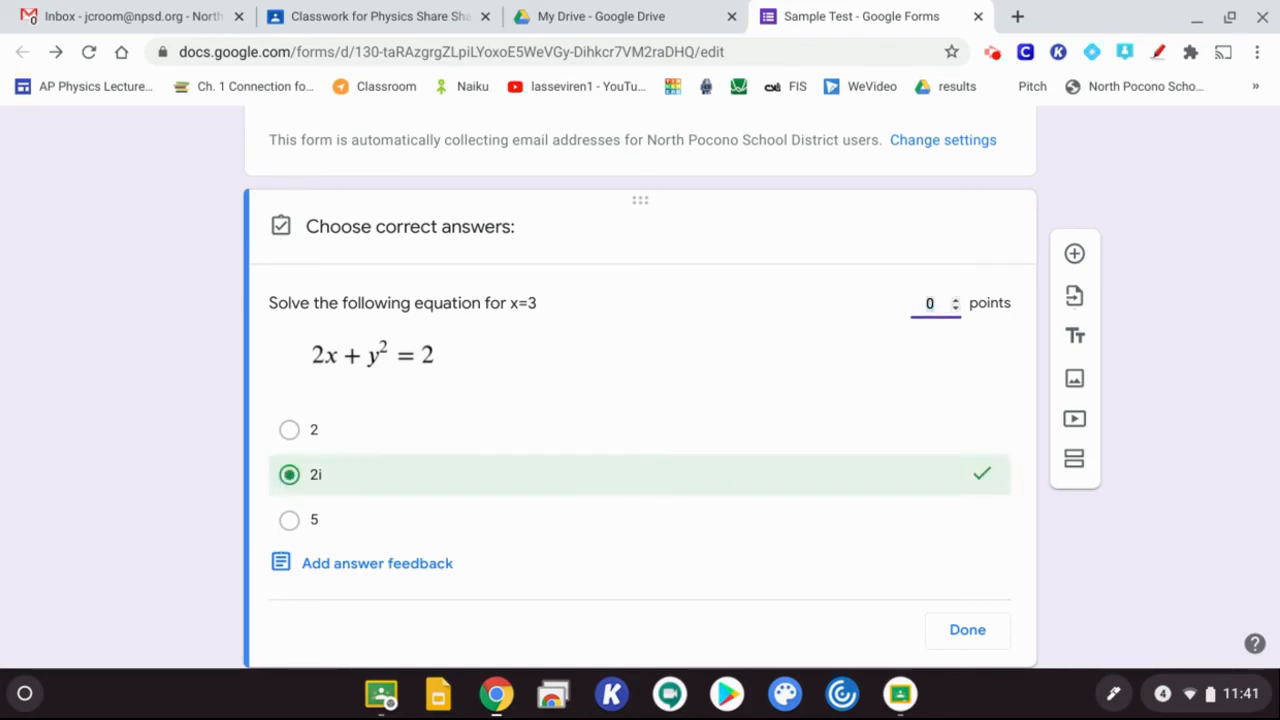
{"action": "left_click", "coordinate": [956, 303]}
{"action": "left_click", "coordinate": [956, 303]}
{"action": "left_click", "coordinate": [956, 303]}
{"action": "left_click", "coordinate": [956, 303]}
{"action": "left_click", "coordinate": [379, 521]}
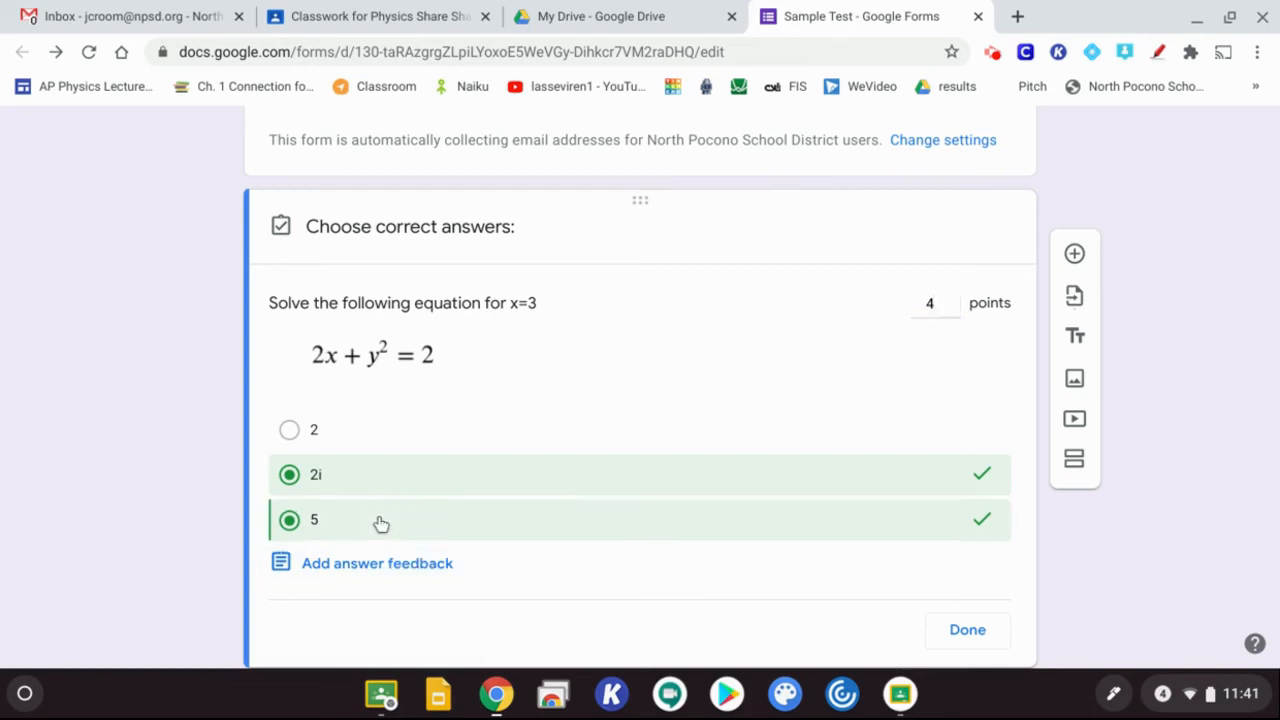
{"action": "left_click", "coordinate": [380, 522]}
- Open the answer feedback dialog, save it without any text, and finish editing the answer key
{"action": "left_click", "coordinate": [372, 564]}
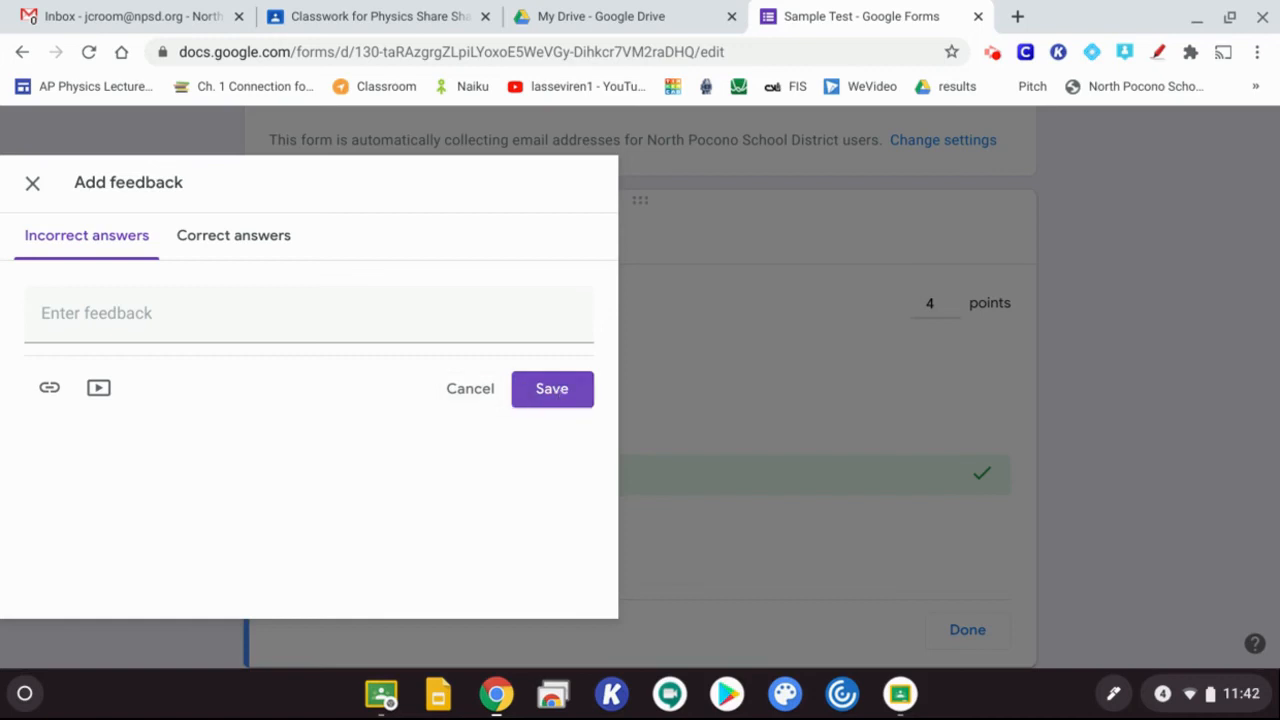
{"action": "left_click", "coordinate": [560, 395]}
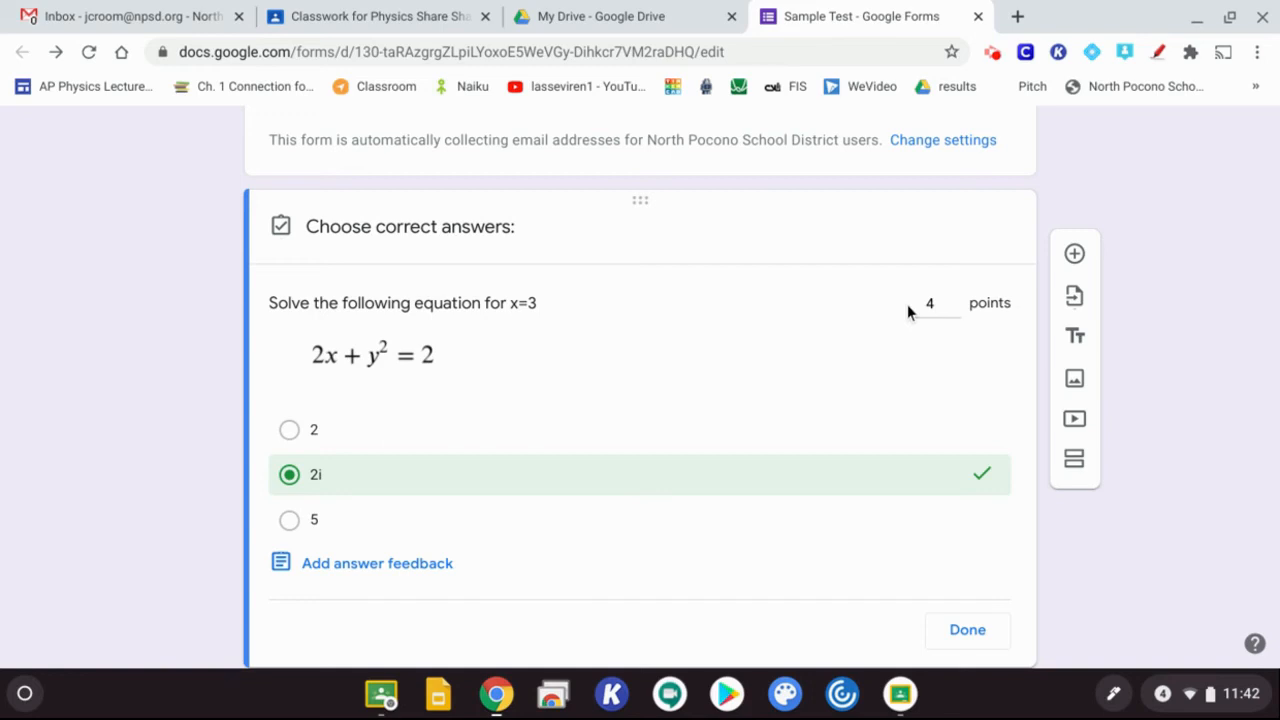
{"action": "left_click", "coordinate": [962, 629]}
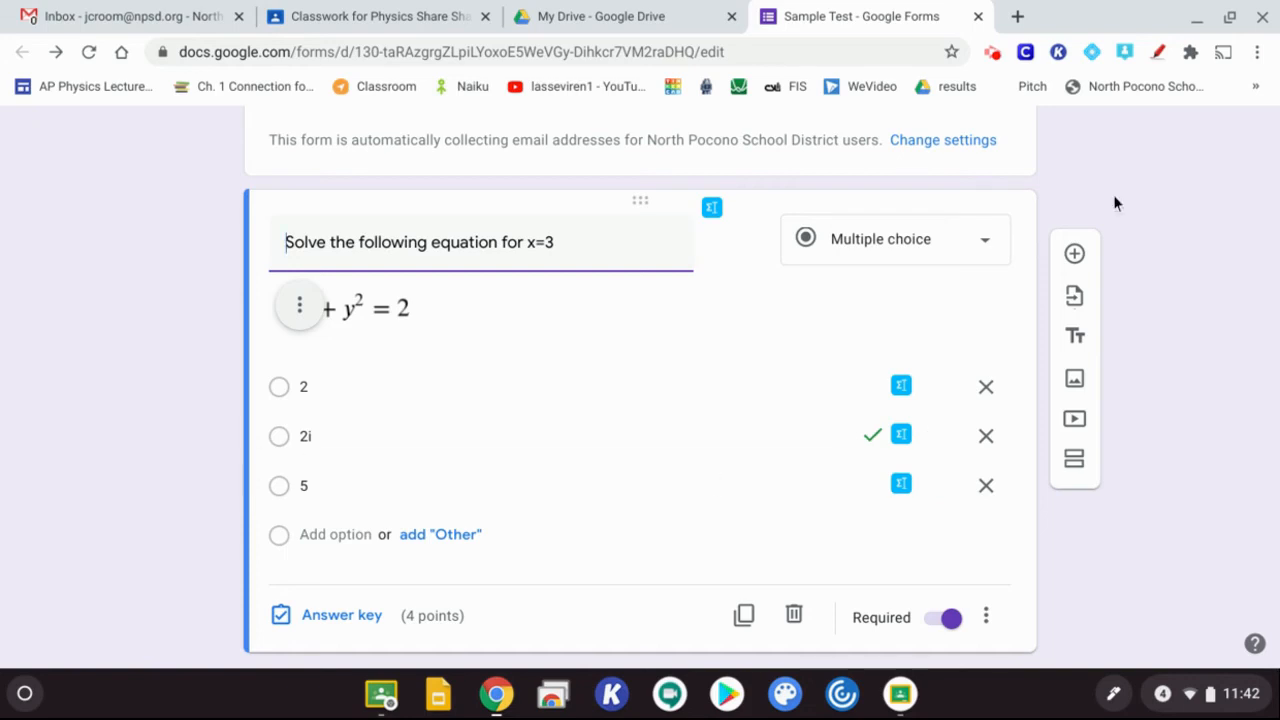
- Switch to Google Classroom and open the classwork of the Physics Share class
{"action": "scroll", "coordinate": [1113, 197], "scroll_direction": "up", "scroll_amount": 3}
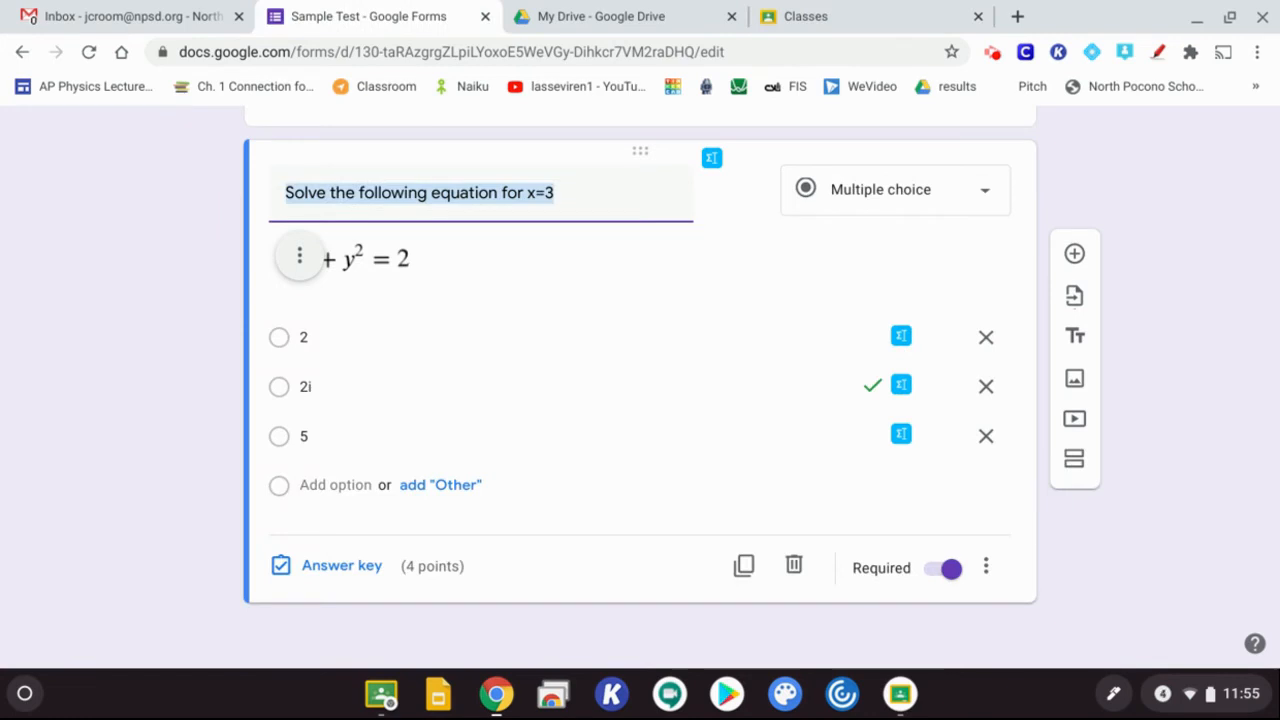
{"action": "scroll", "coordinate": [640, 390], "scroll_direction": "up", "scroll_amount": 2}
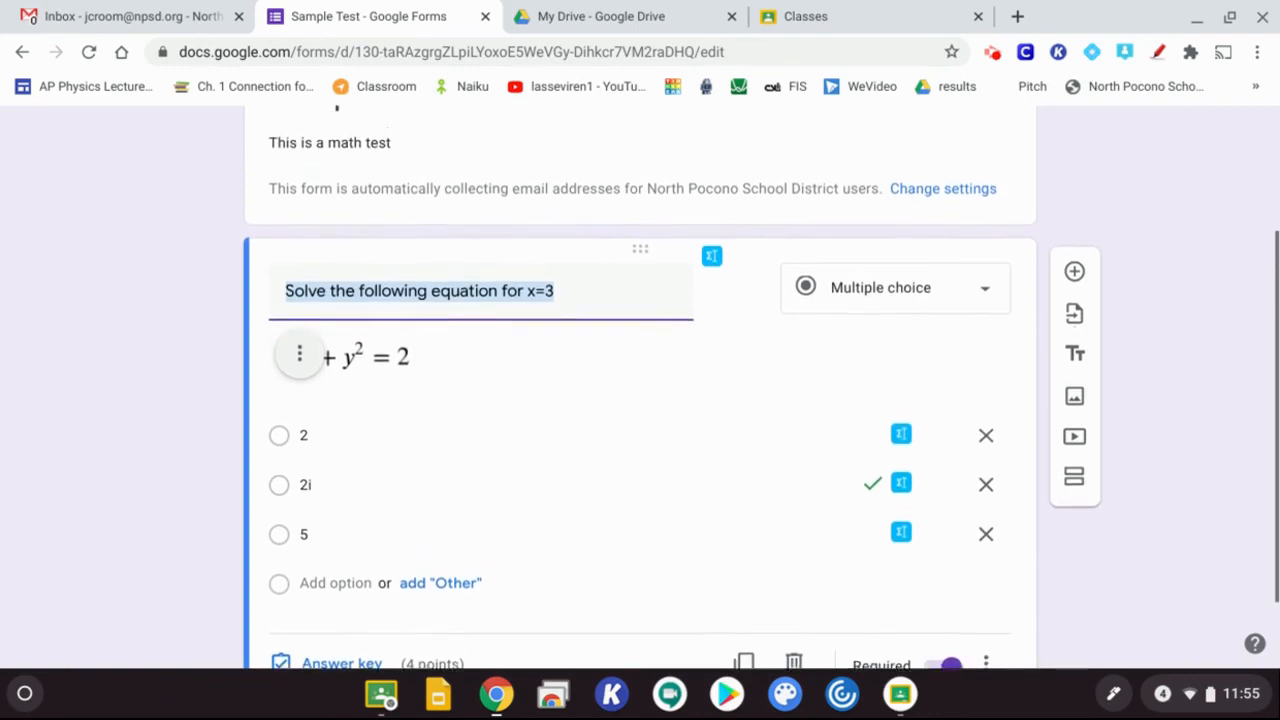
{"action": "scroll", "coordinate": [1180, 400], "scroll_direction": "up", "scroll_amount": 3}
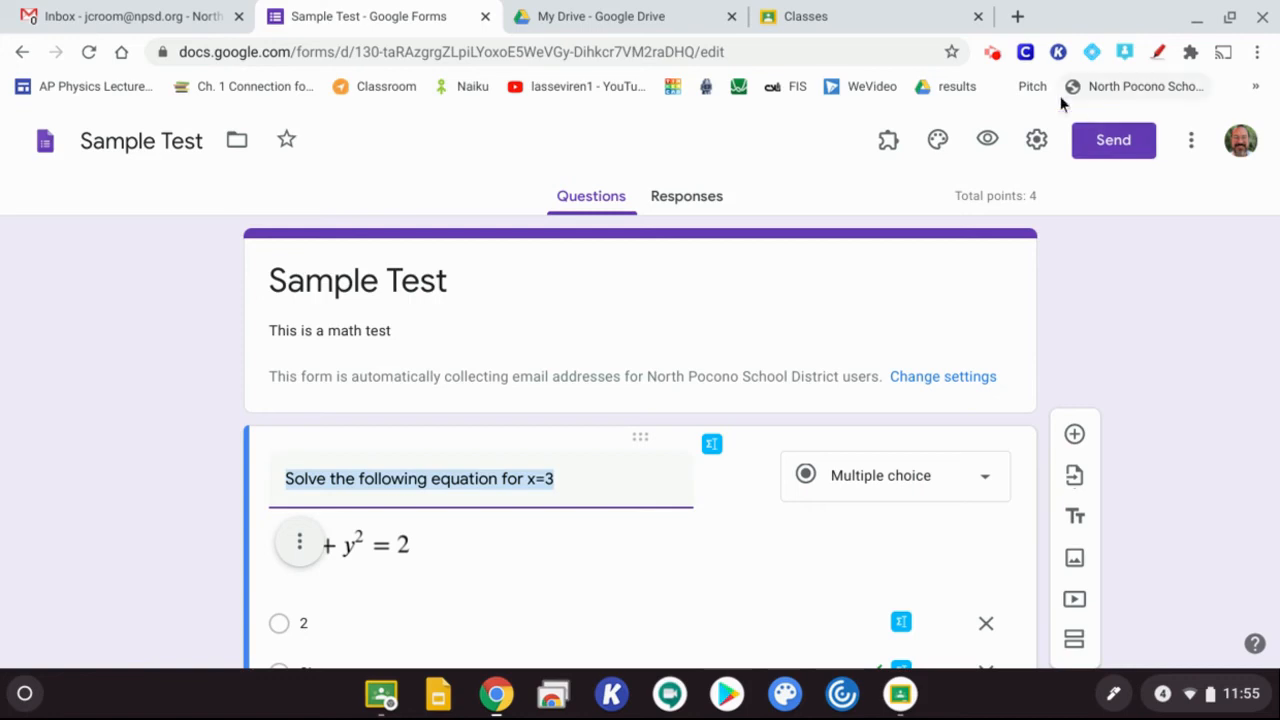
{"action": "left_click", "coordinate": [895, 16]}
{"action": "scroll", "coordinate": [814, 449], "scroll_direction": "down", "scroll_amount": 4}
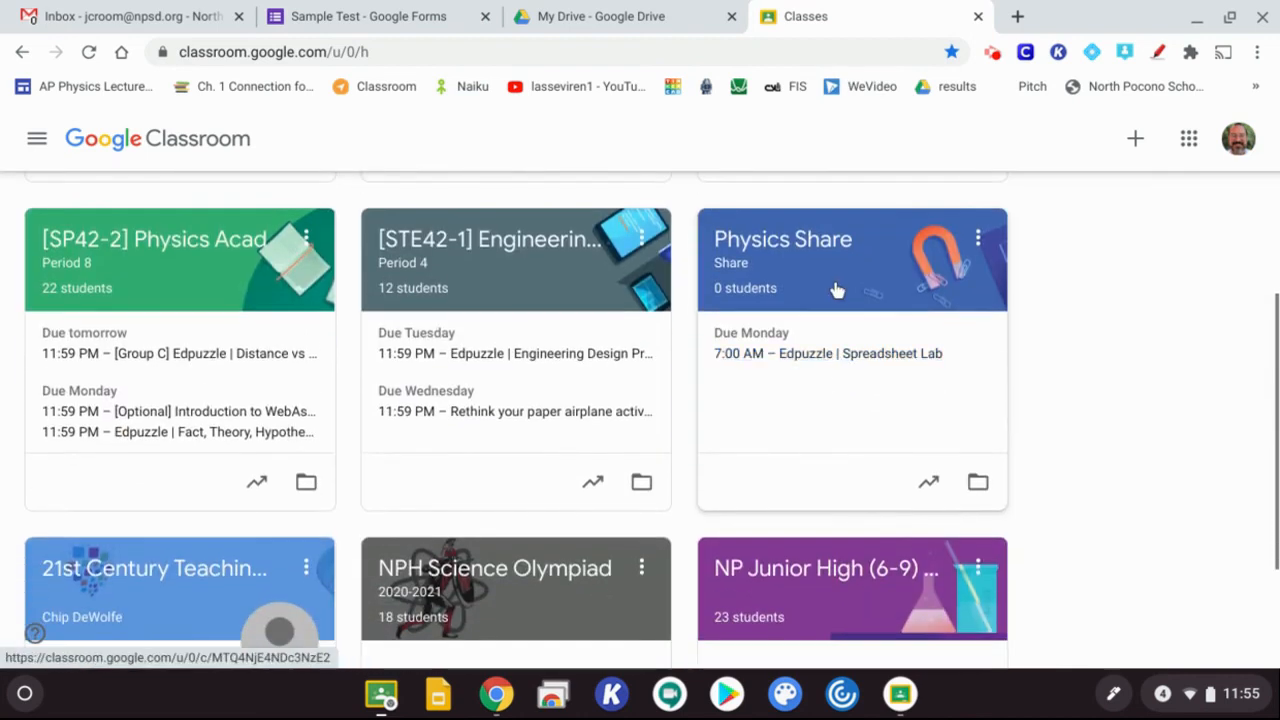
{"action": "left_click", "coordinate": [830, 262]}
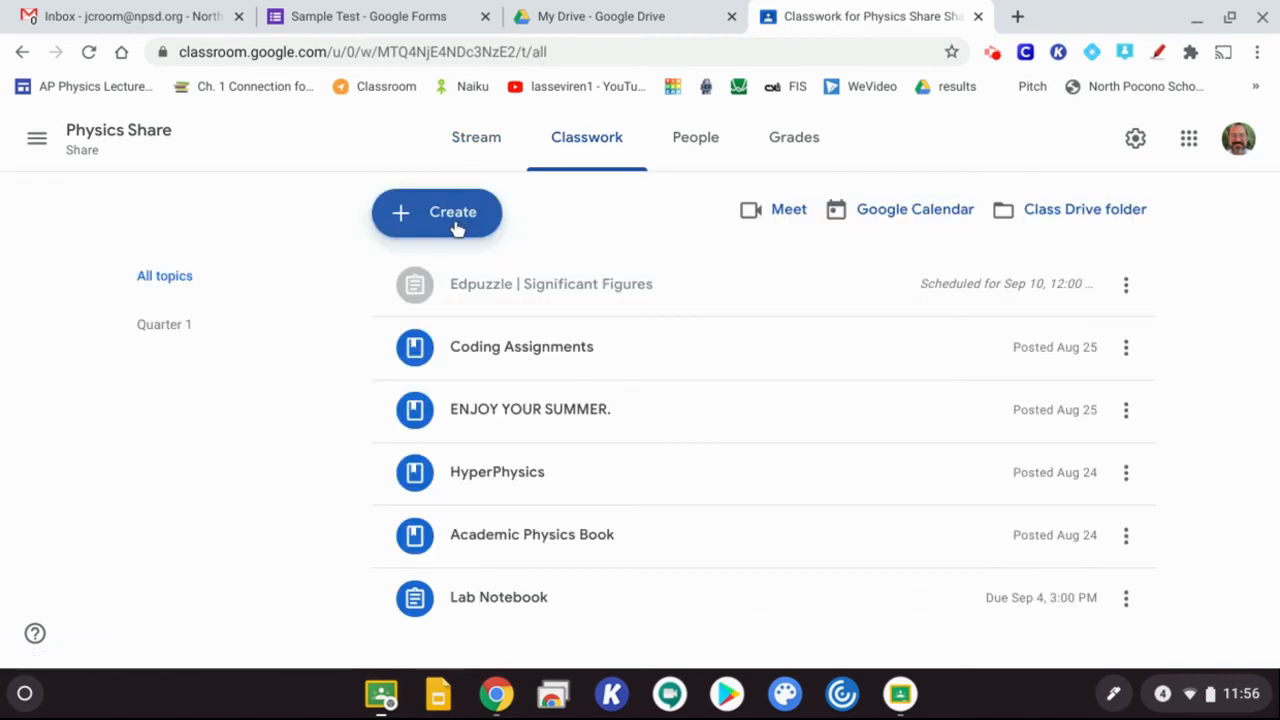
- Create a new assignment in the class and attach the Sample Test form from My Drive
{"action": "left_click", "coordinate": [456, 224]}
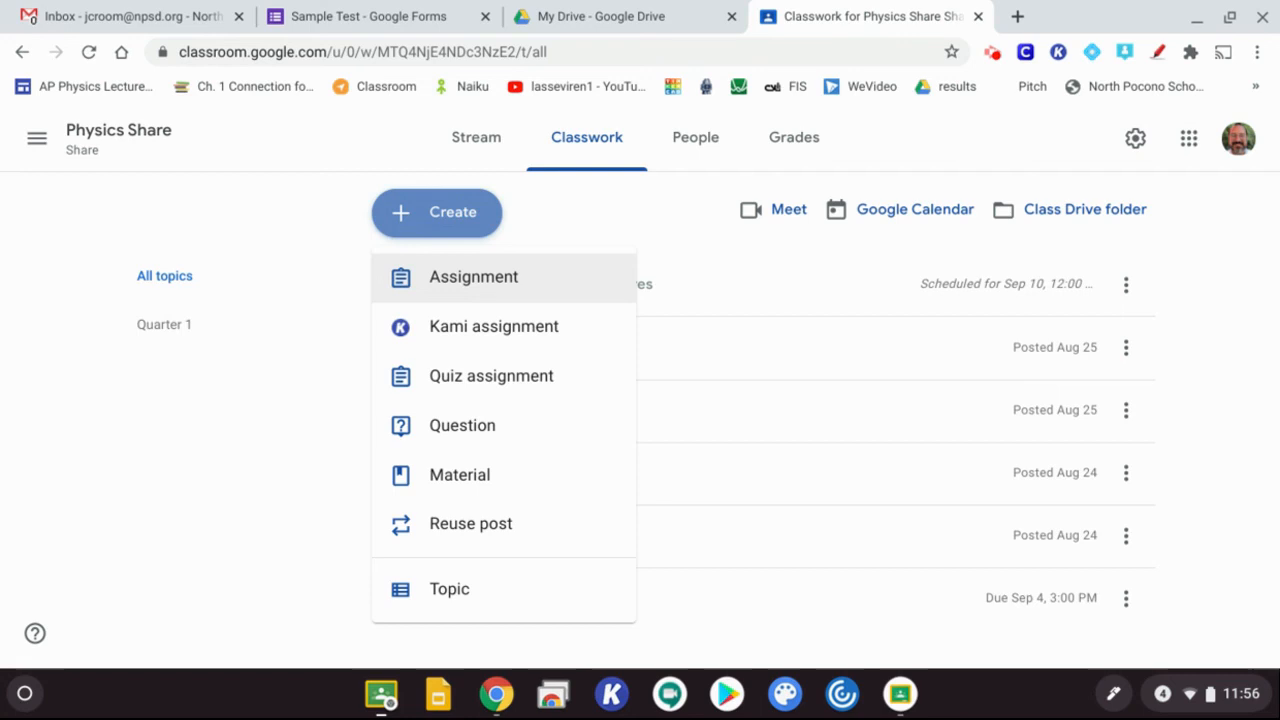
{"action": "left_click", "coordinate": [492, 290]}
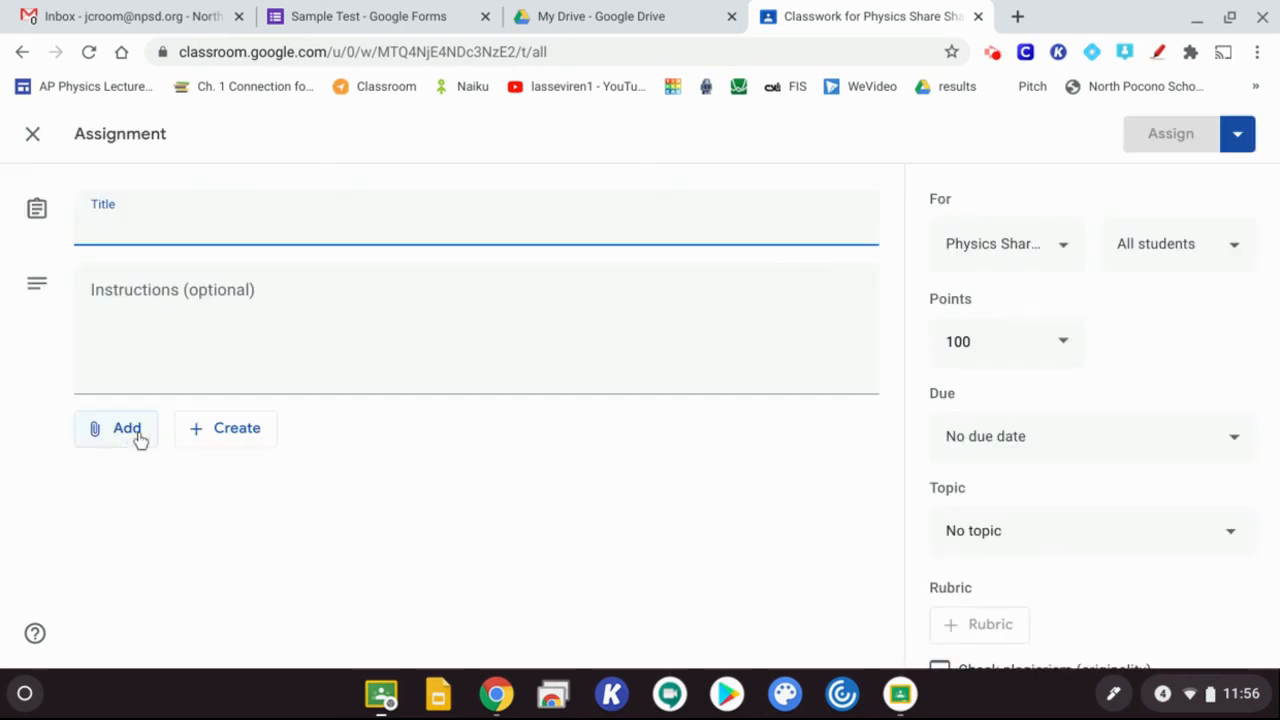
{"action": "left_click", "coordinate": [132, 441]}
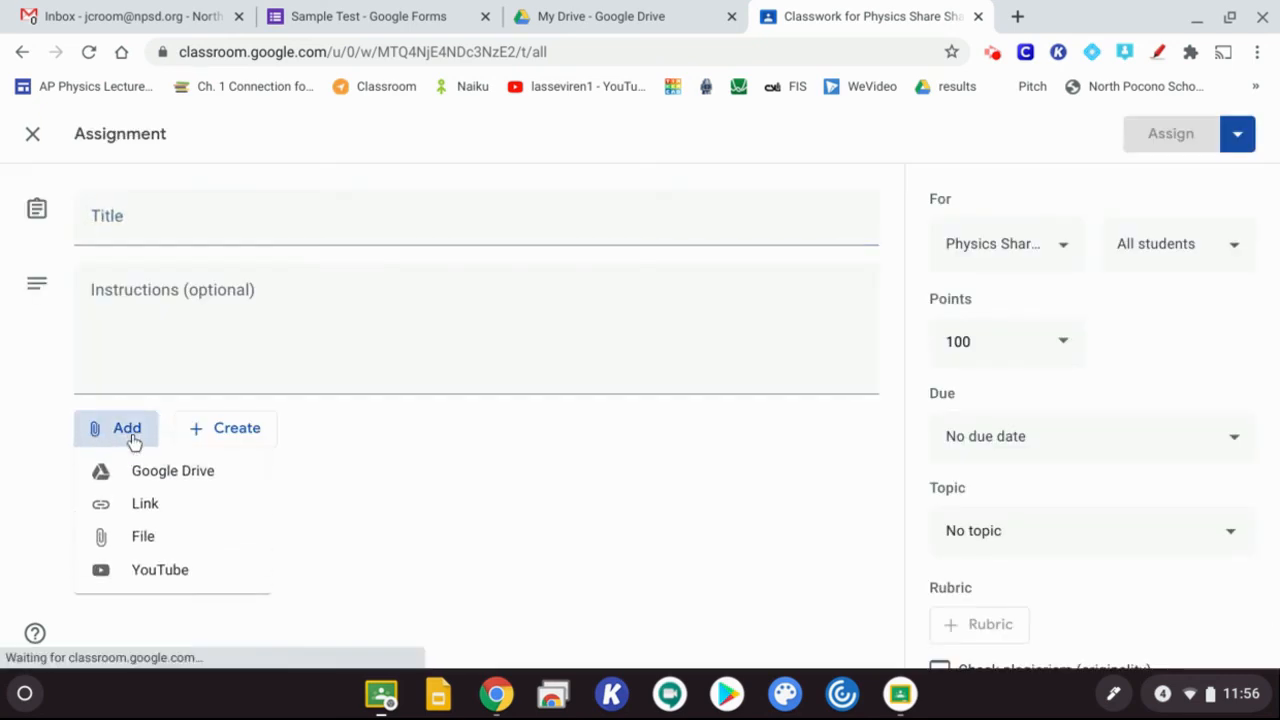
{"action": "left_click", "coordinate": [138, 475]}
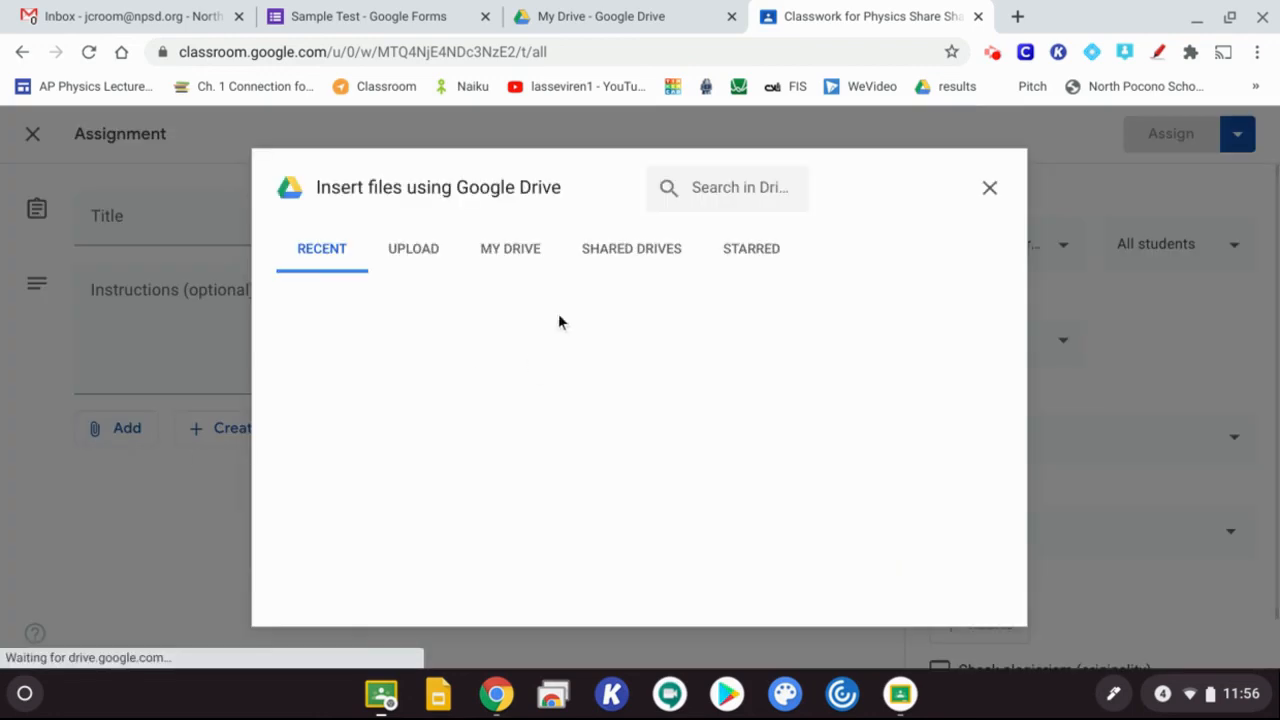
{"action": "left_click", "coordinate": [511, 257]}
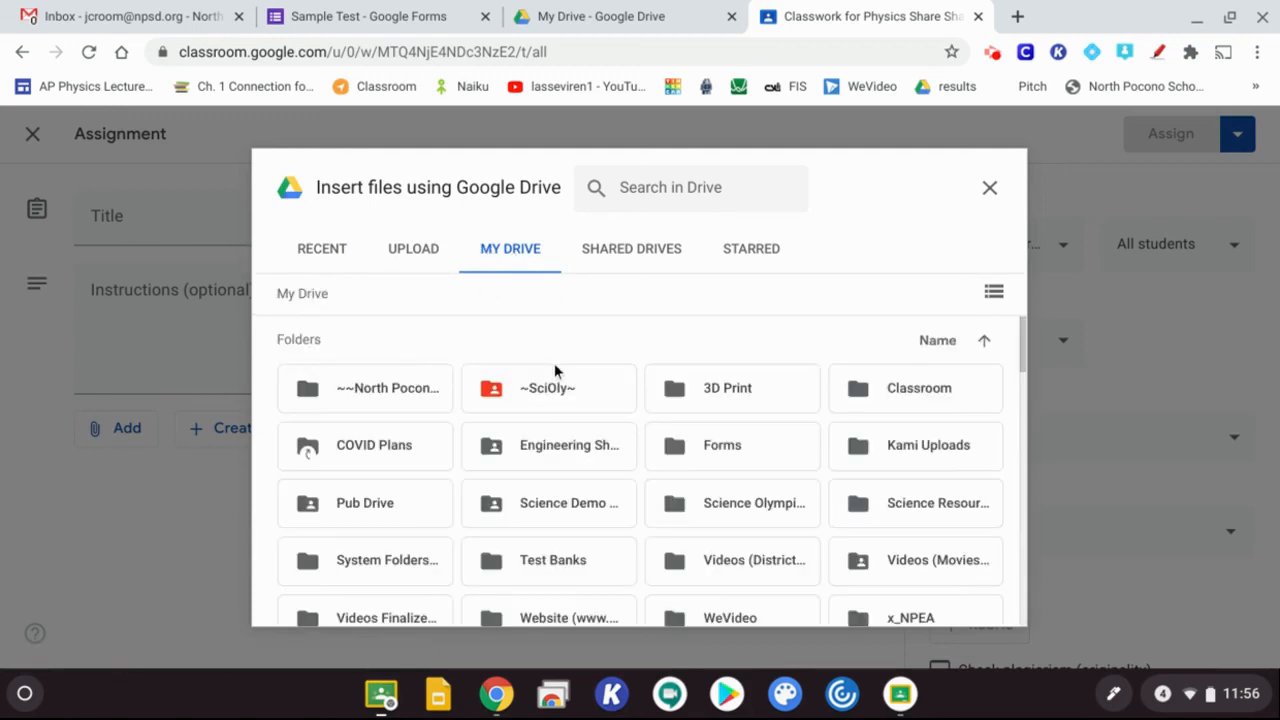
{"action": "scroll", "coordinate": [556, 371], "scroll_direction": "down", "scroll_amount": 5}
{"action": "scroll", "coordinate": [556, 371], "scroll_direction": "down", "scroll_amount": 10}
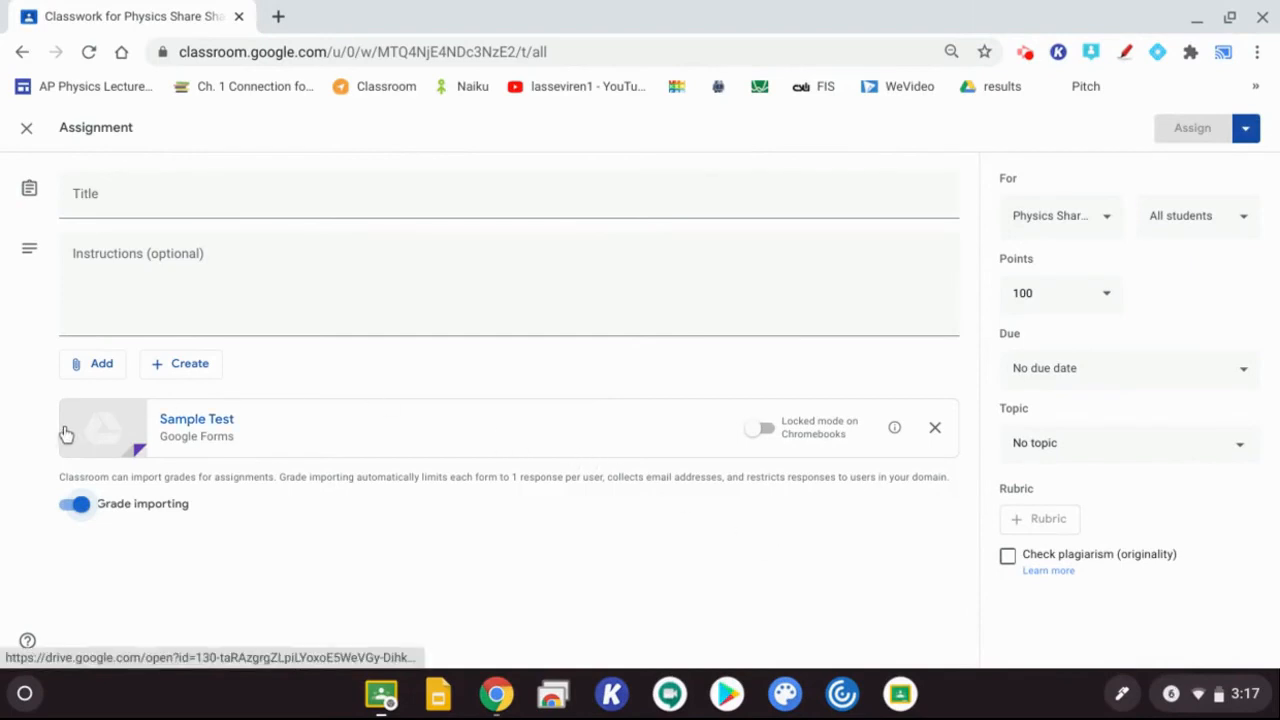
- Title the assignment Sample Test
{"action": "left_click", "coordinate": [219, 198]}
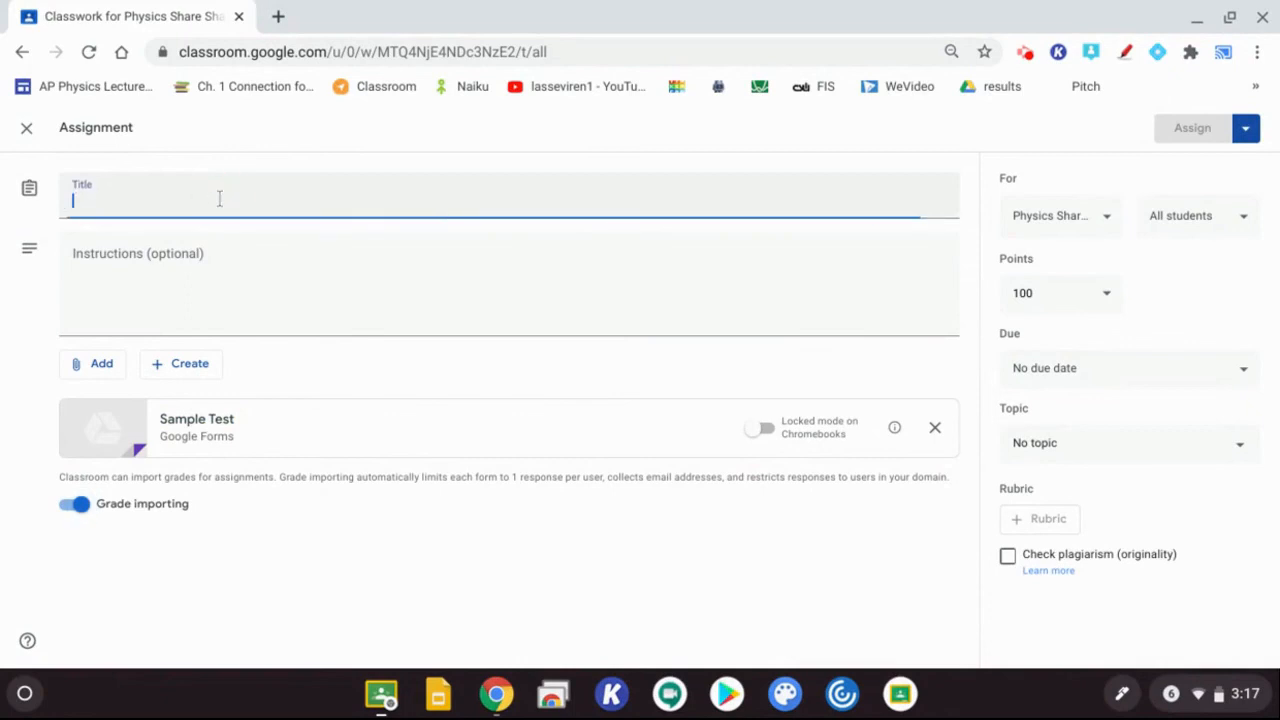
{"action": "type", "text": "Sanoke"}
{"action": "key", "text": "BackSpace"}
{"action": "key", "text": "BackSpace"}
{"action": "key", "text": "BackSpace"}
{"action": "key", "text": "BackSpace"}
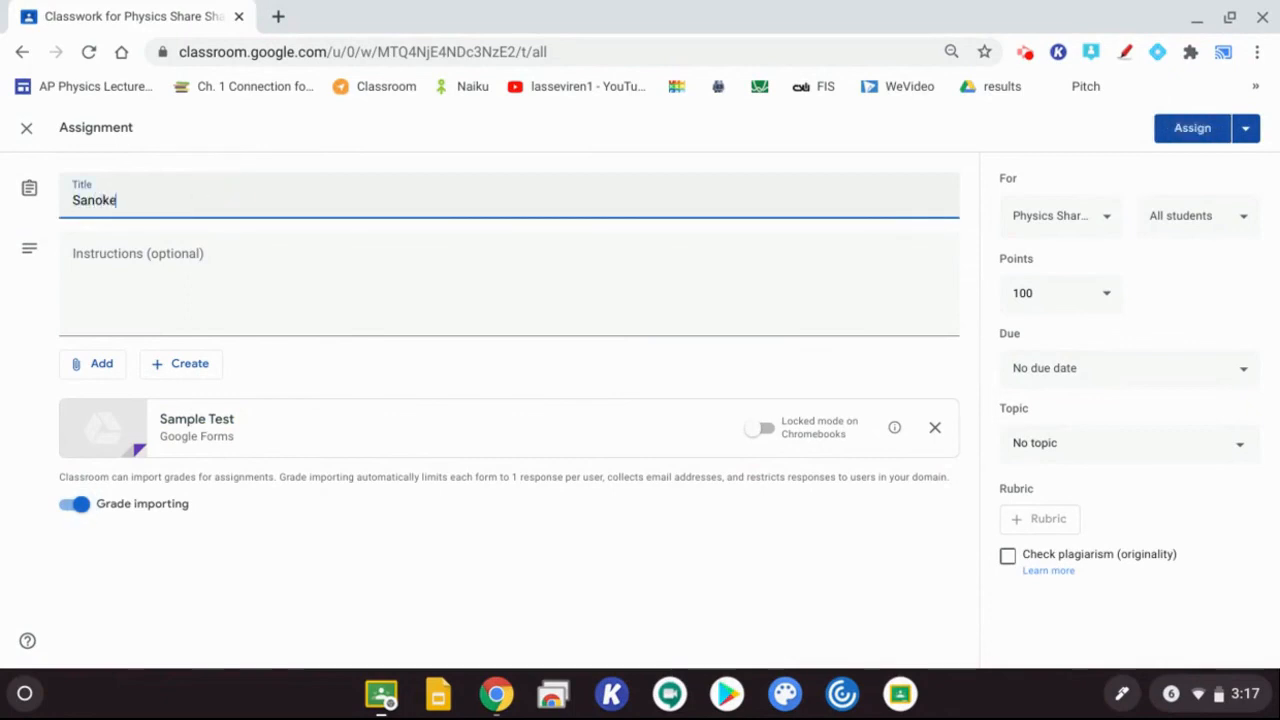
{"action": "type", "text": "mple Test"}
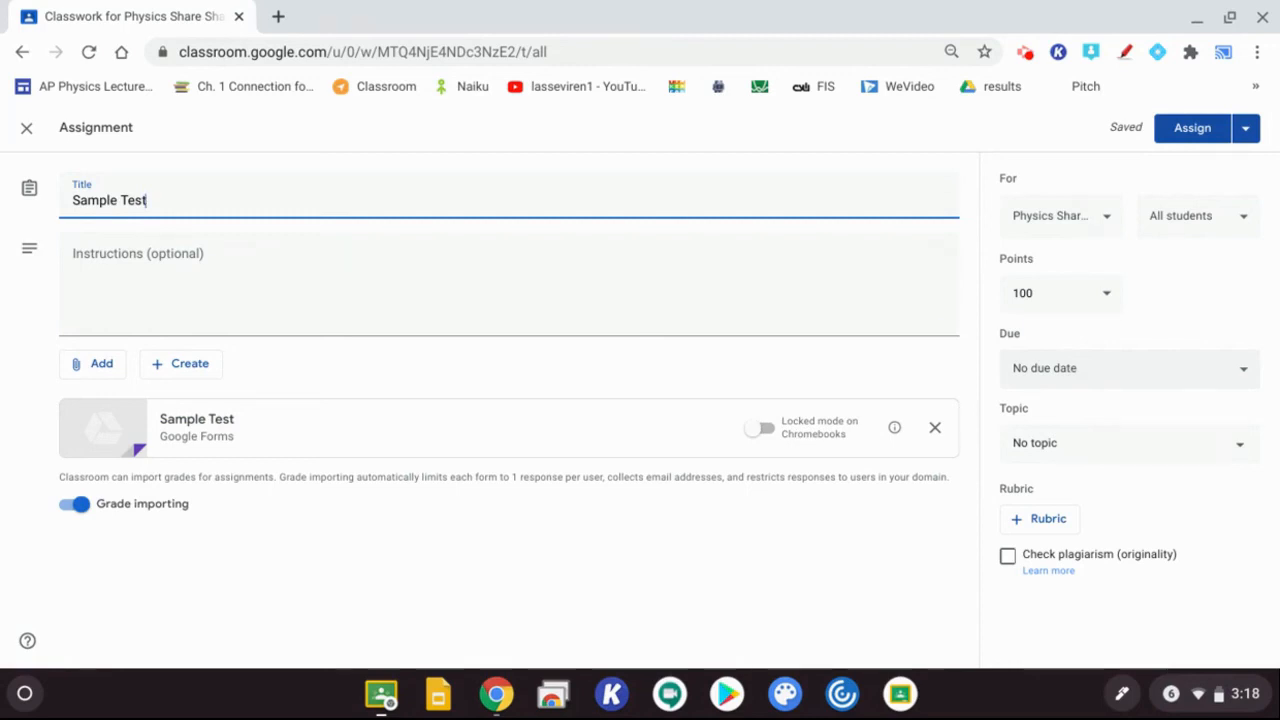
{"action": "left_click", "coordinate": [1071, 367]}
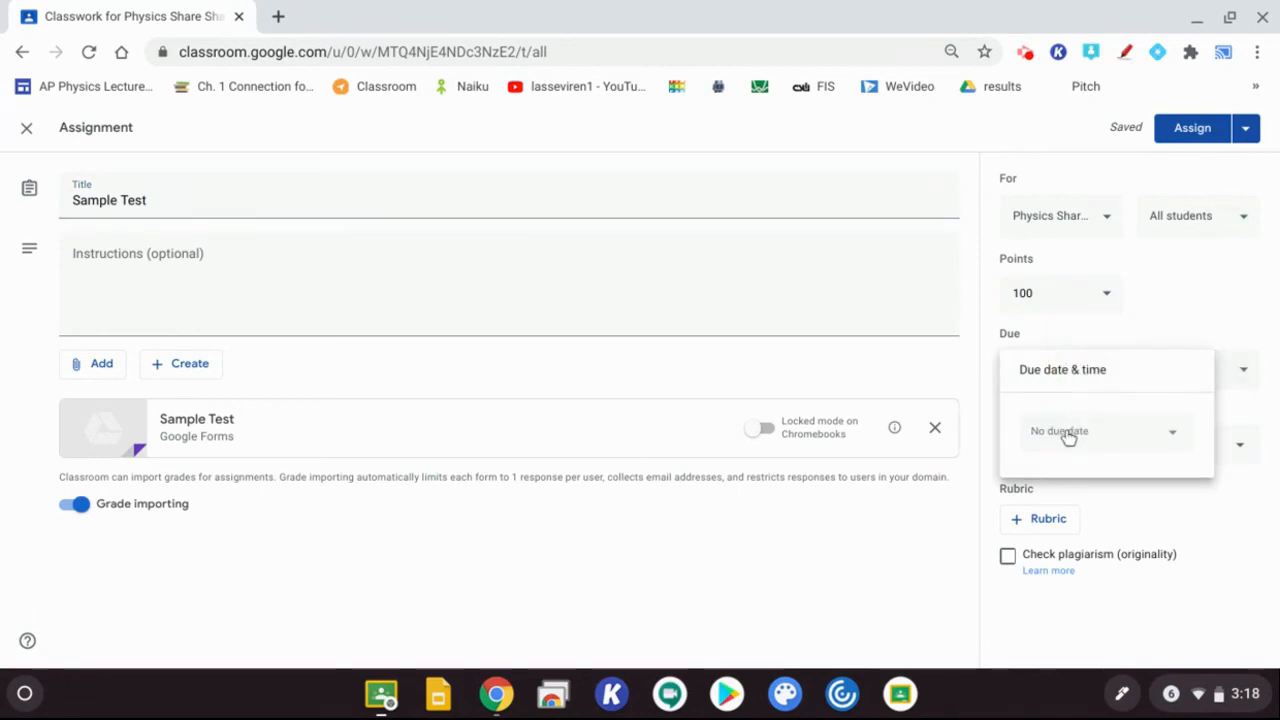
{"action": "left_click", "coordinate": [1246, 128]}
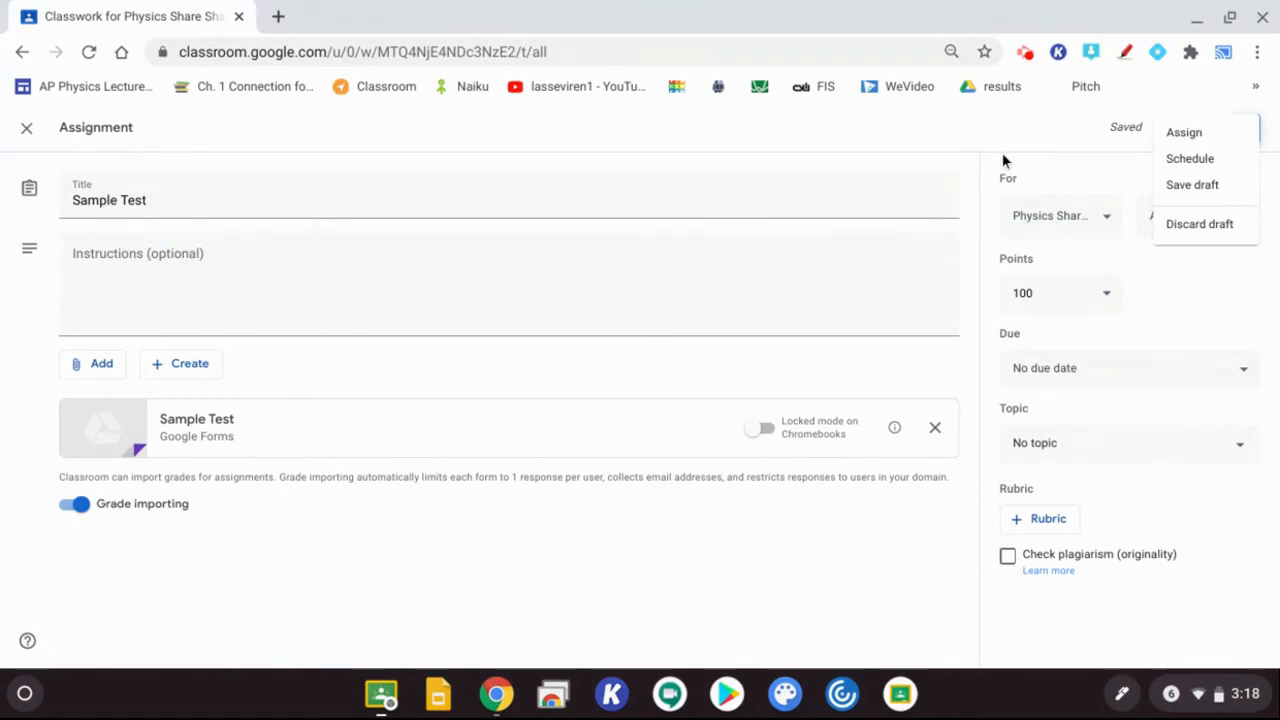
{"action": "left_click", "coordinate": [936, 138]}
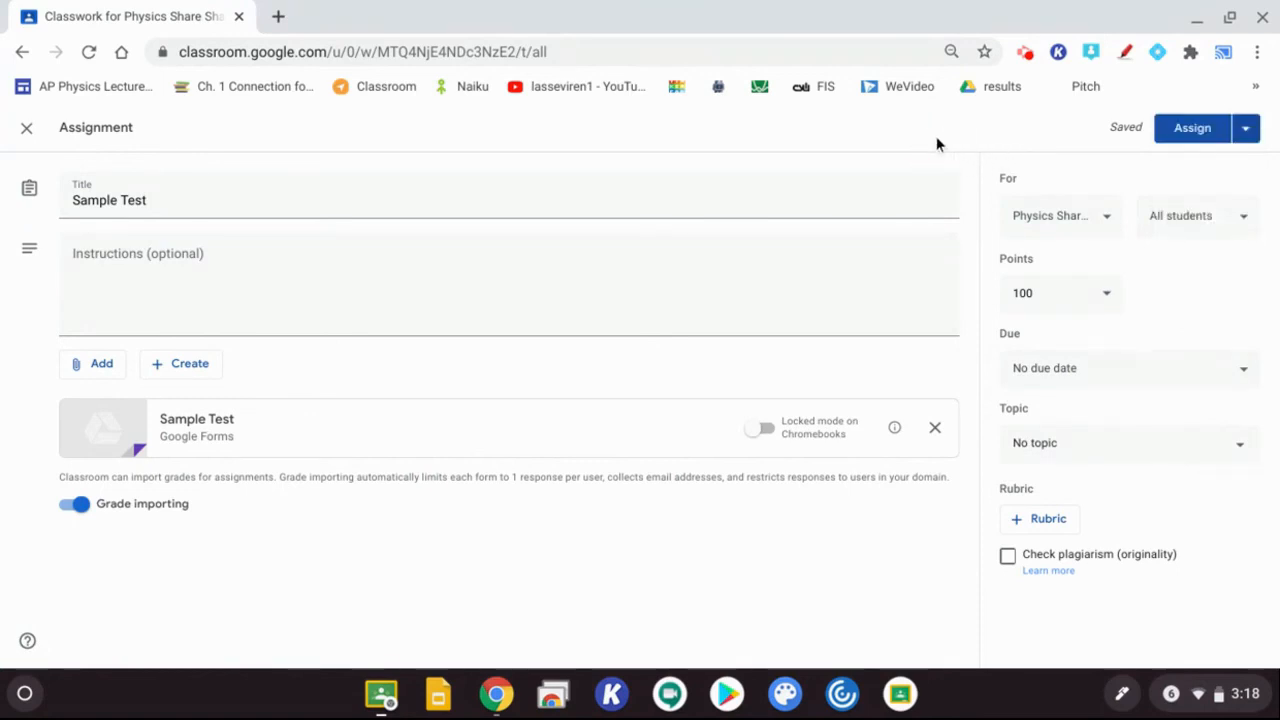